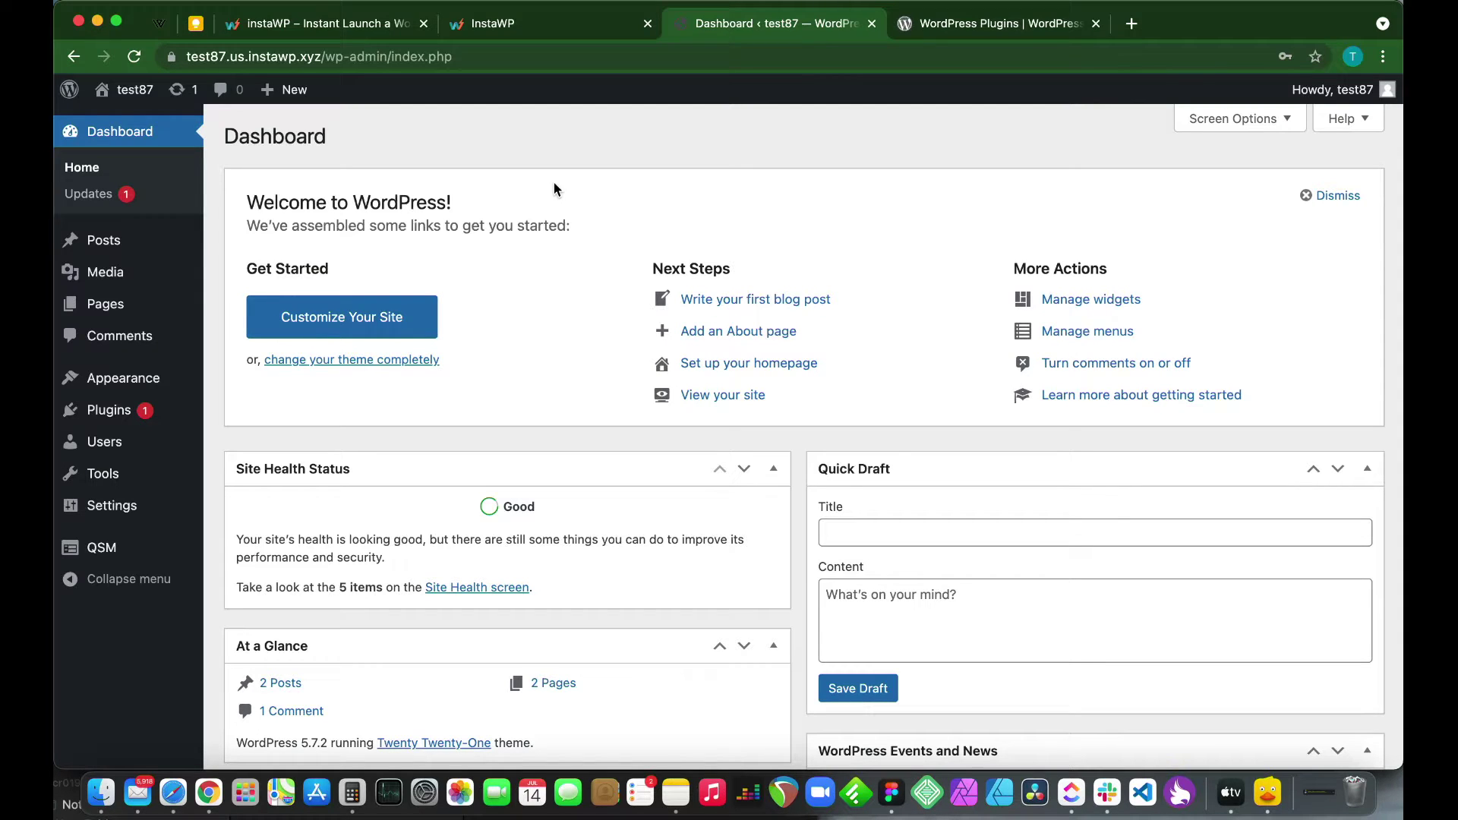
View the InstaWP site dashboard and skim the InstaWP home page.
{"action": "left_click", "coordinate": [544, 24]}
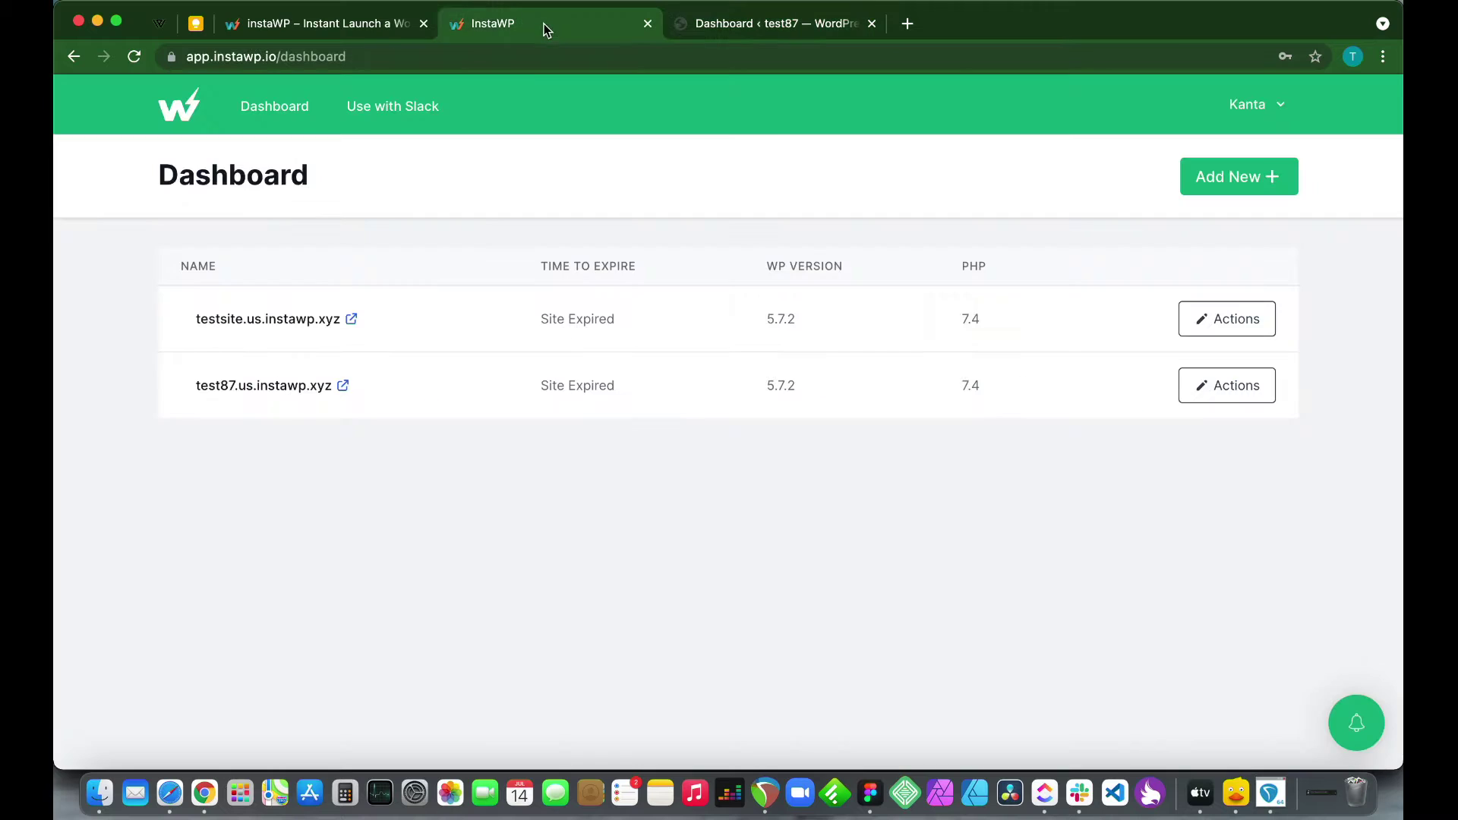
{"action": "left_click", "coordinate": [384, 26]}
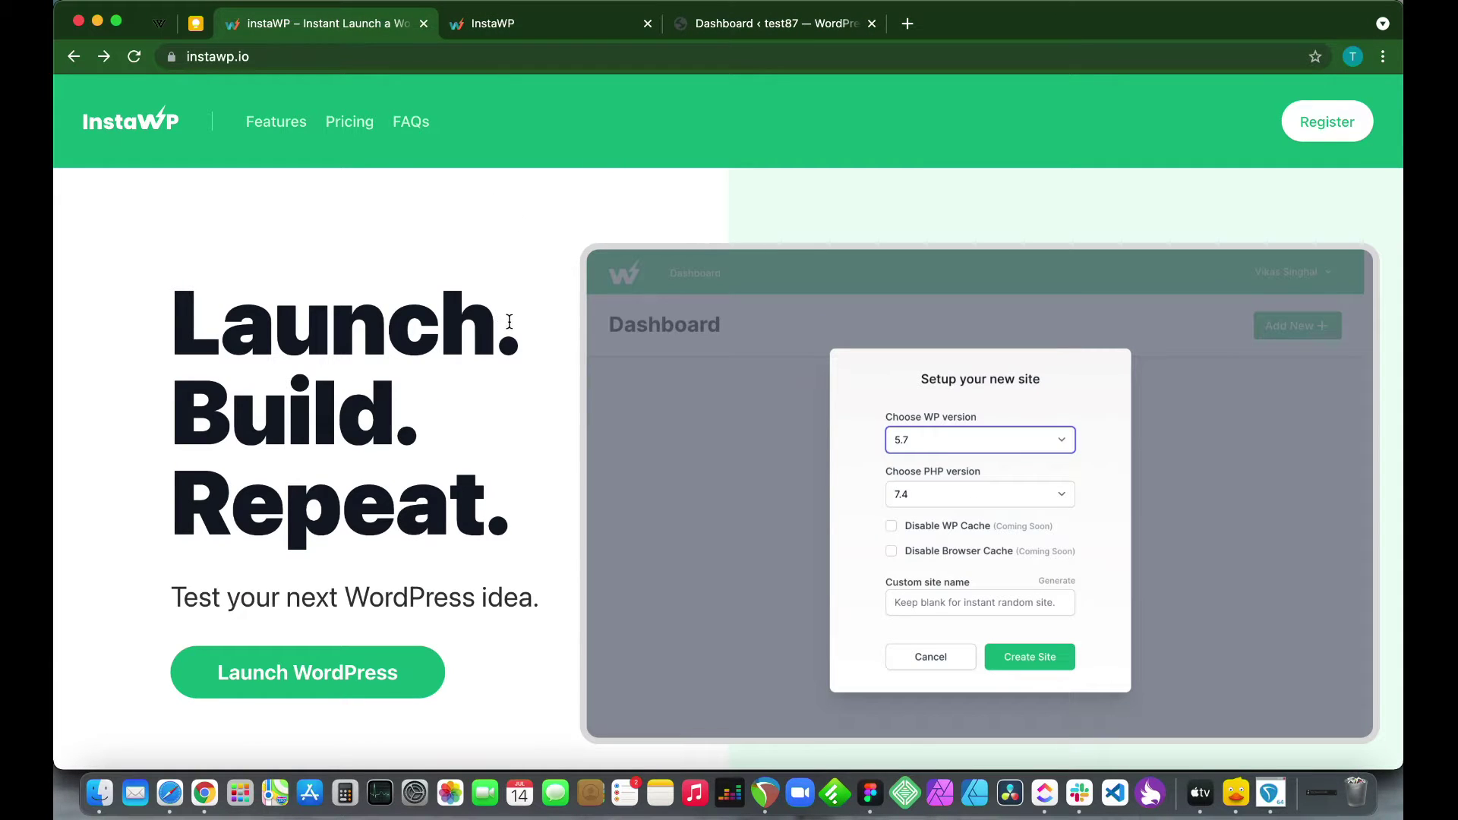
{"action": "scroll", "coordinate": [511, 331], "scroll_direction": "down", "scroll_amount": 2}
{"action": "scroll", "coordinate": [512, 332], "scroll_direction": "up", "scroll_amount": 2}
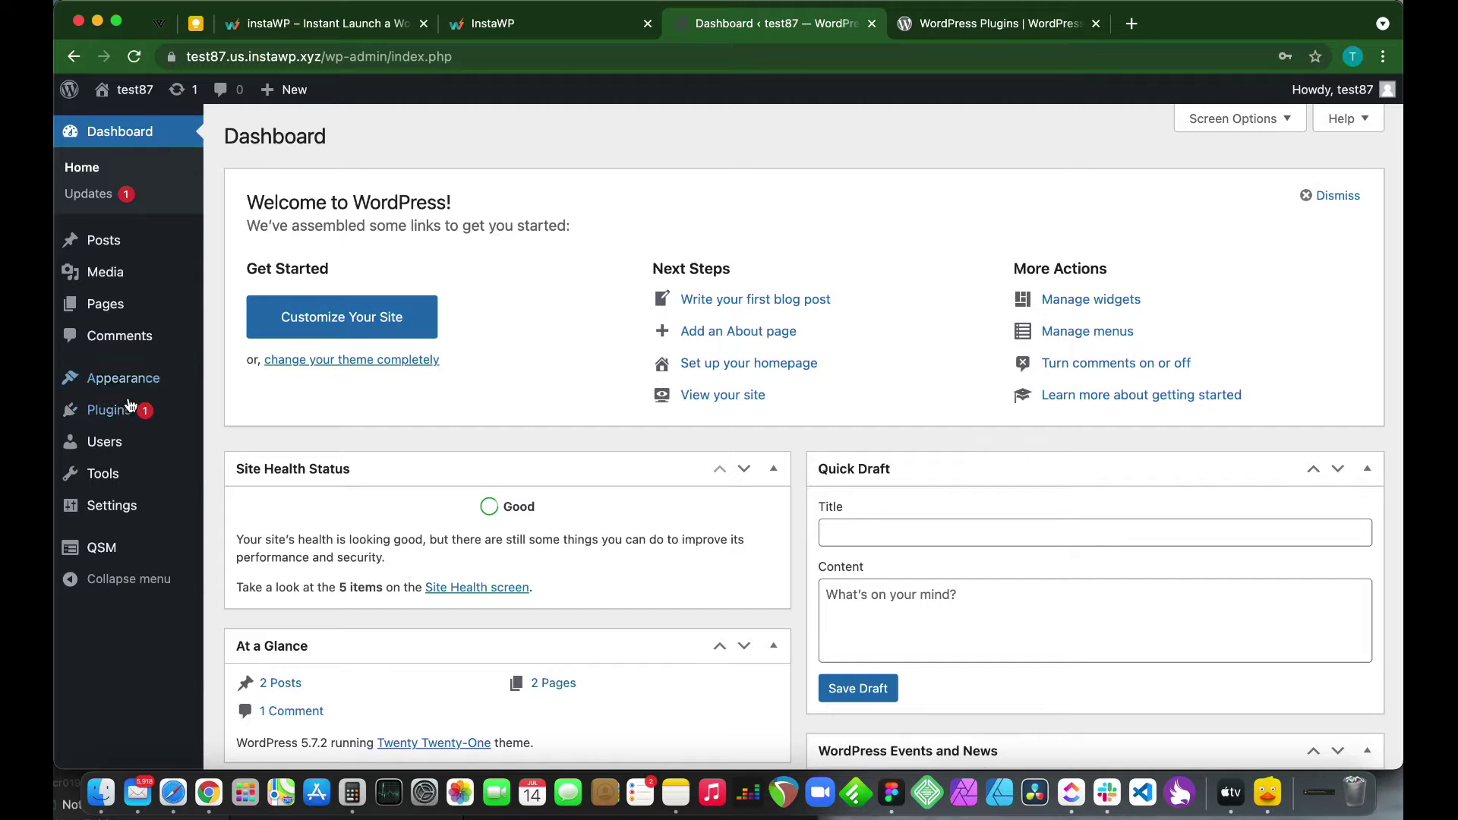
Update the Quiz And Survey Master plugin on the test87 site to version 7.2.2.
{"action": "mouse_move", "coordinate": [108, 416]}
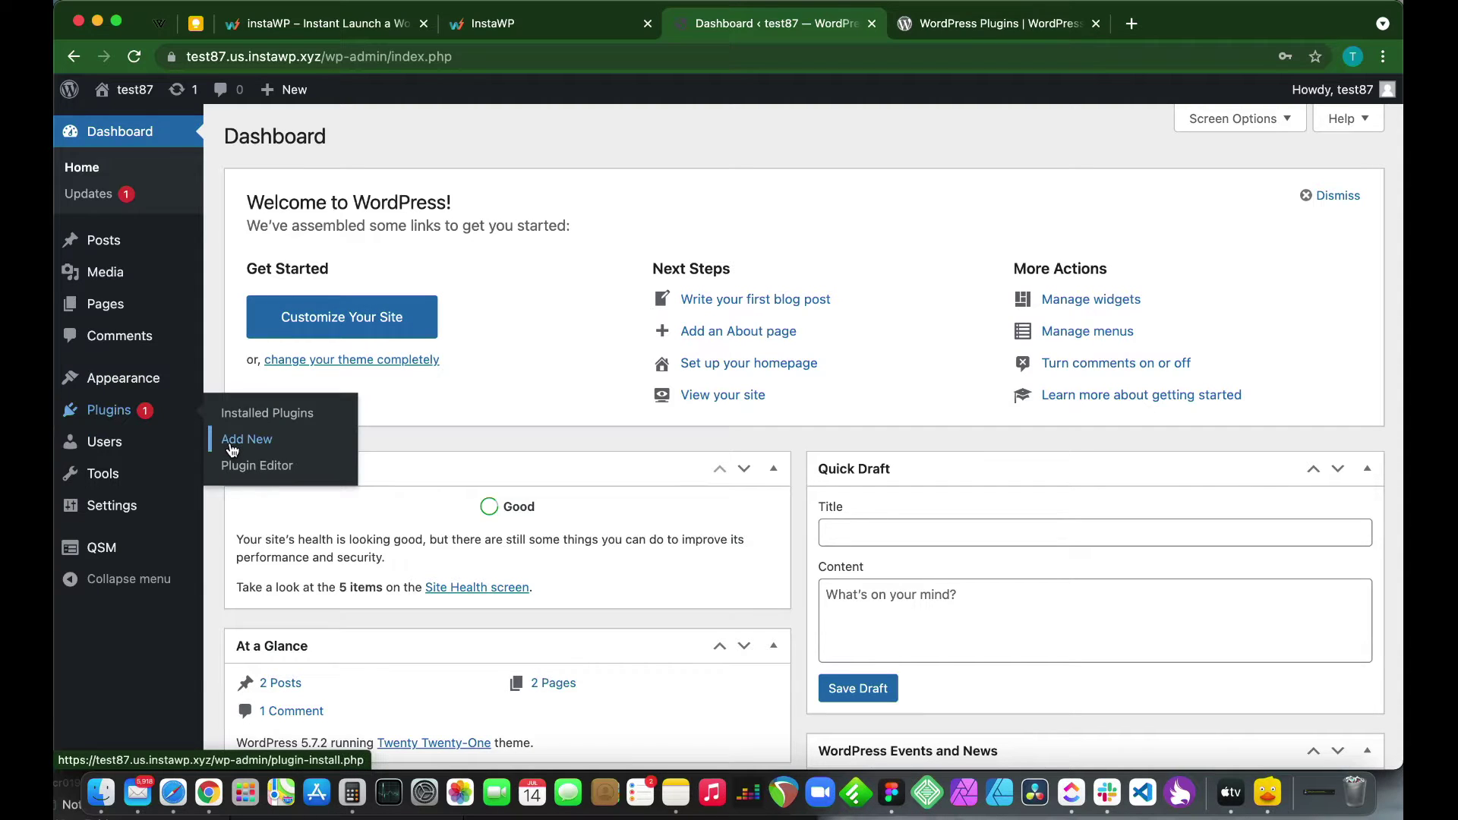
{"action": "left_click", "coordinate": [84, 412]}
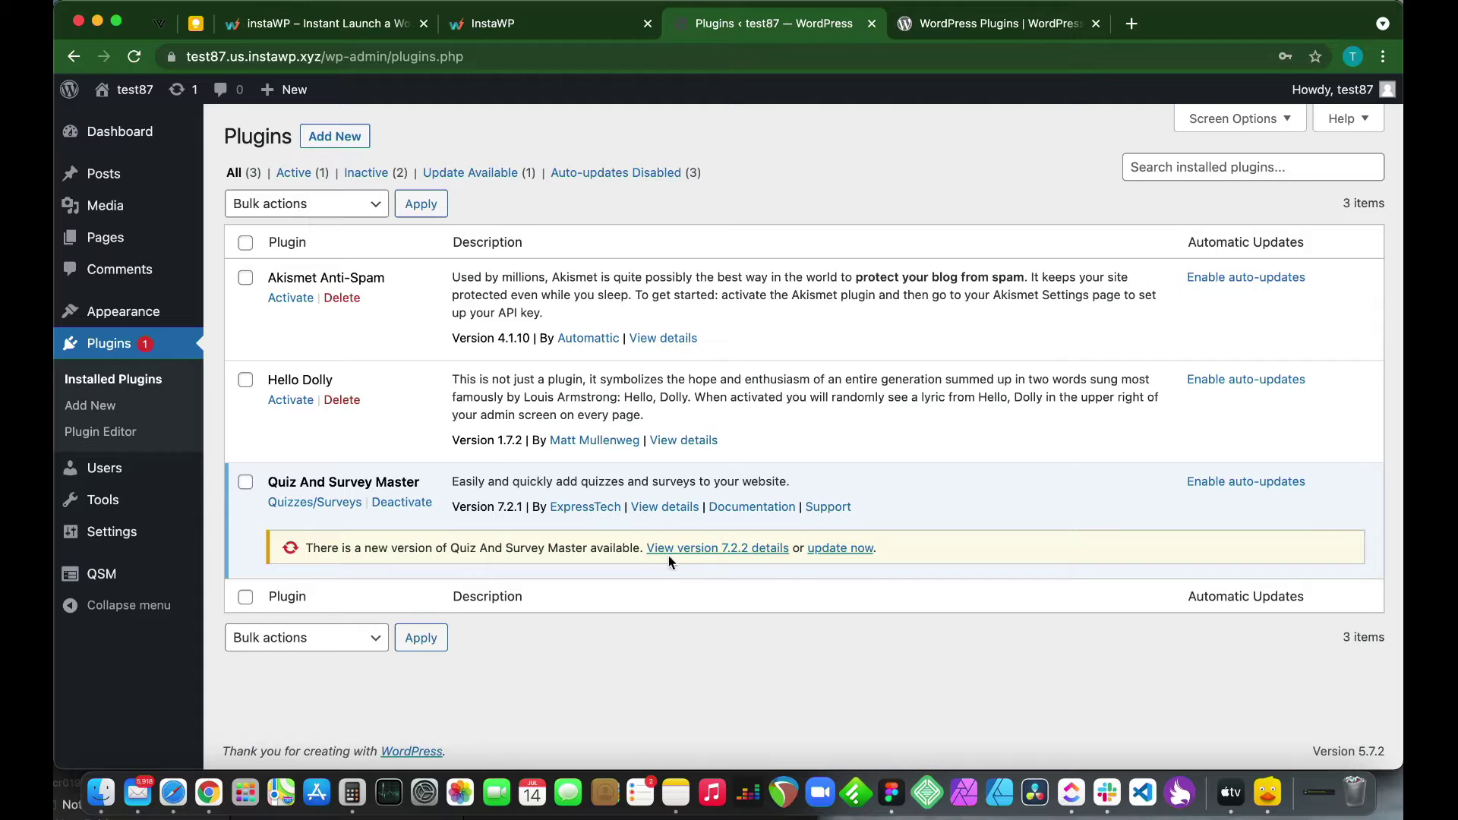
{"action": "left_click", "coordinate": [834, 555]}
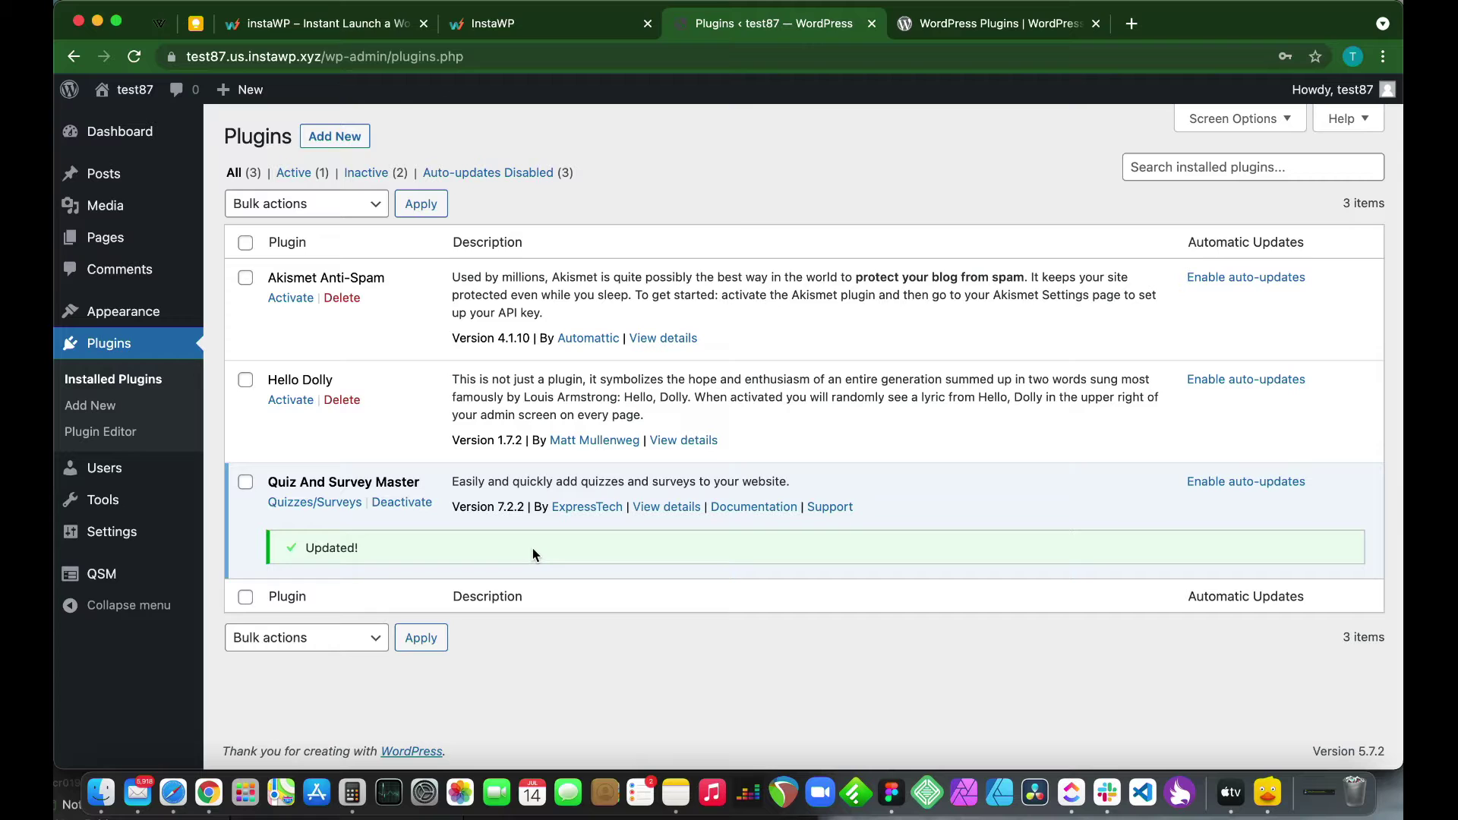
Find the WP Rollback plugin by searching for "wp rollback", install it and activate it.
{"action": "left_click", "coordinate": [328, 142]}
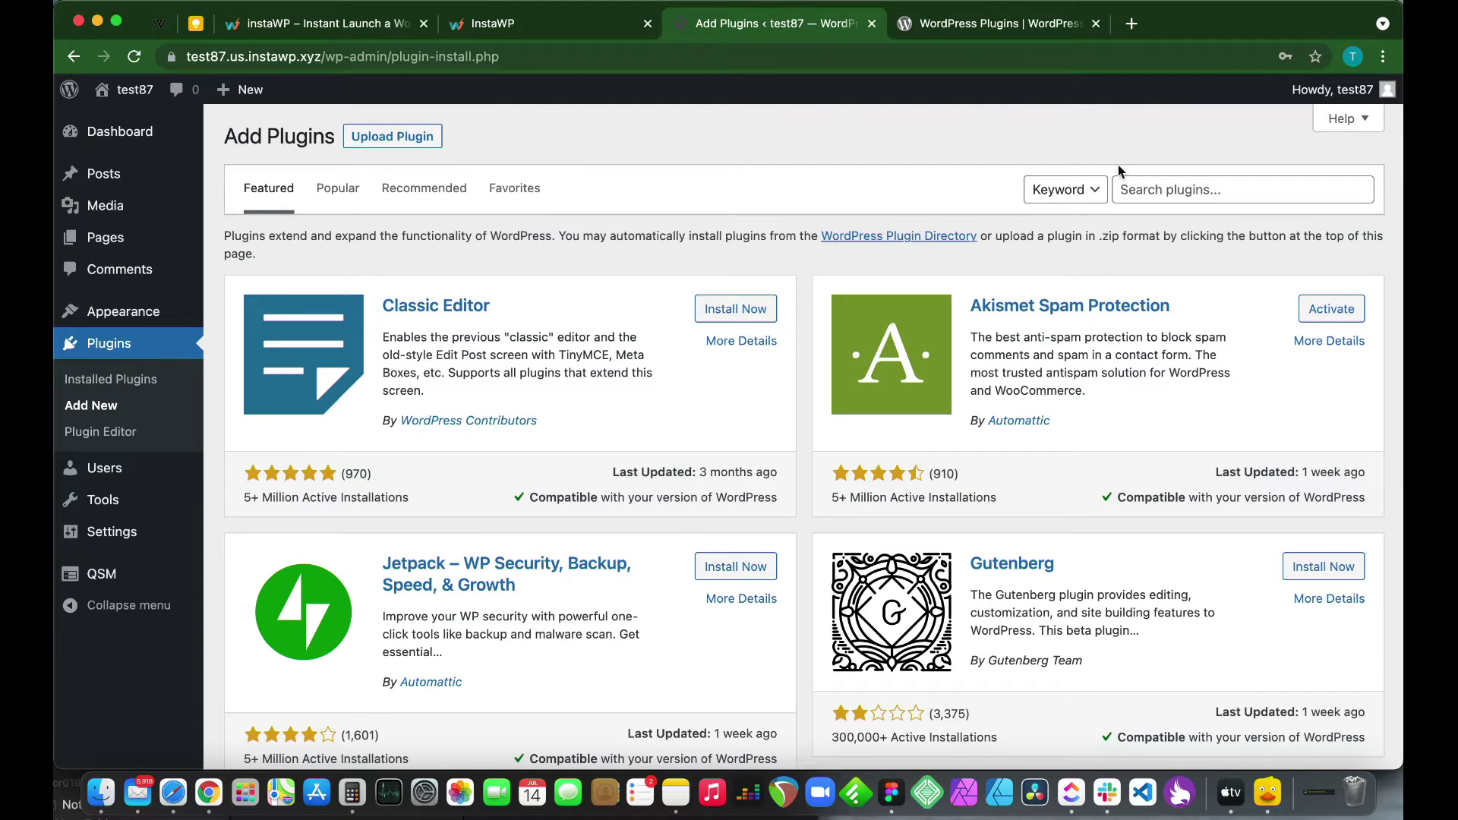
{"action": "left_click", "coordinate": [1145, 187]}
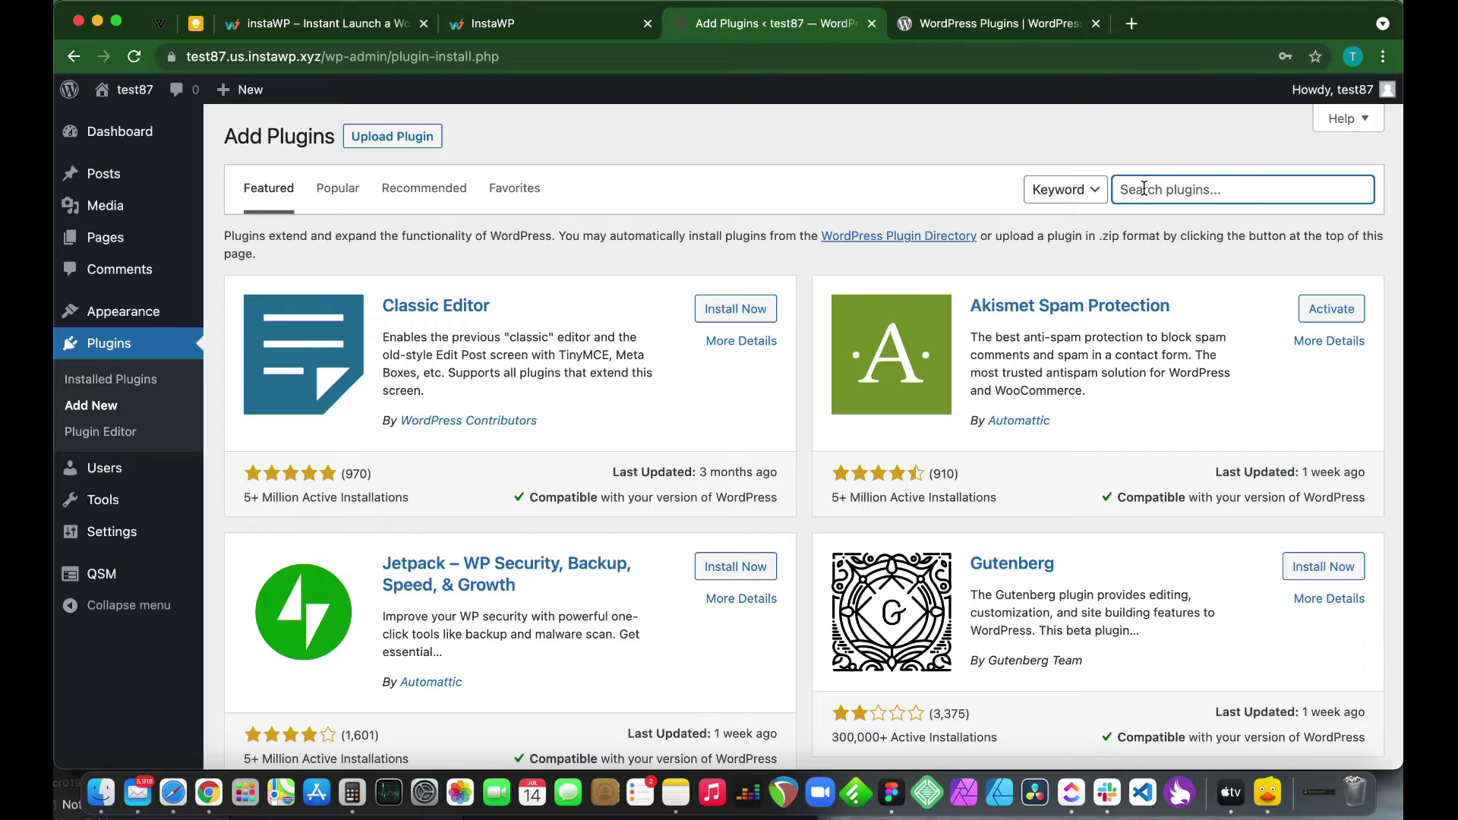
{"action": "type", "text": "wp rollback"}
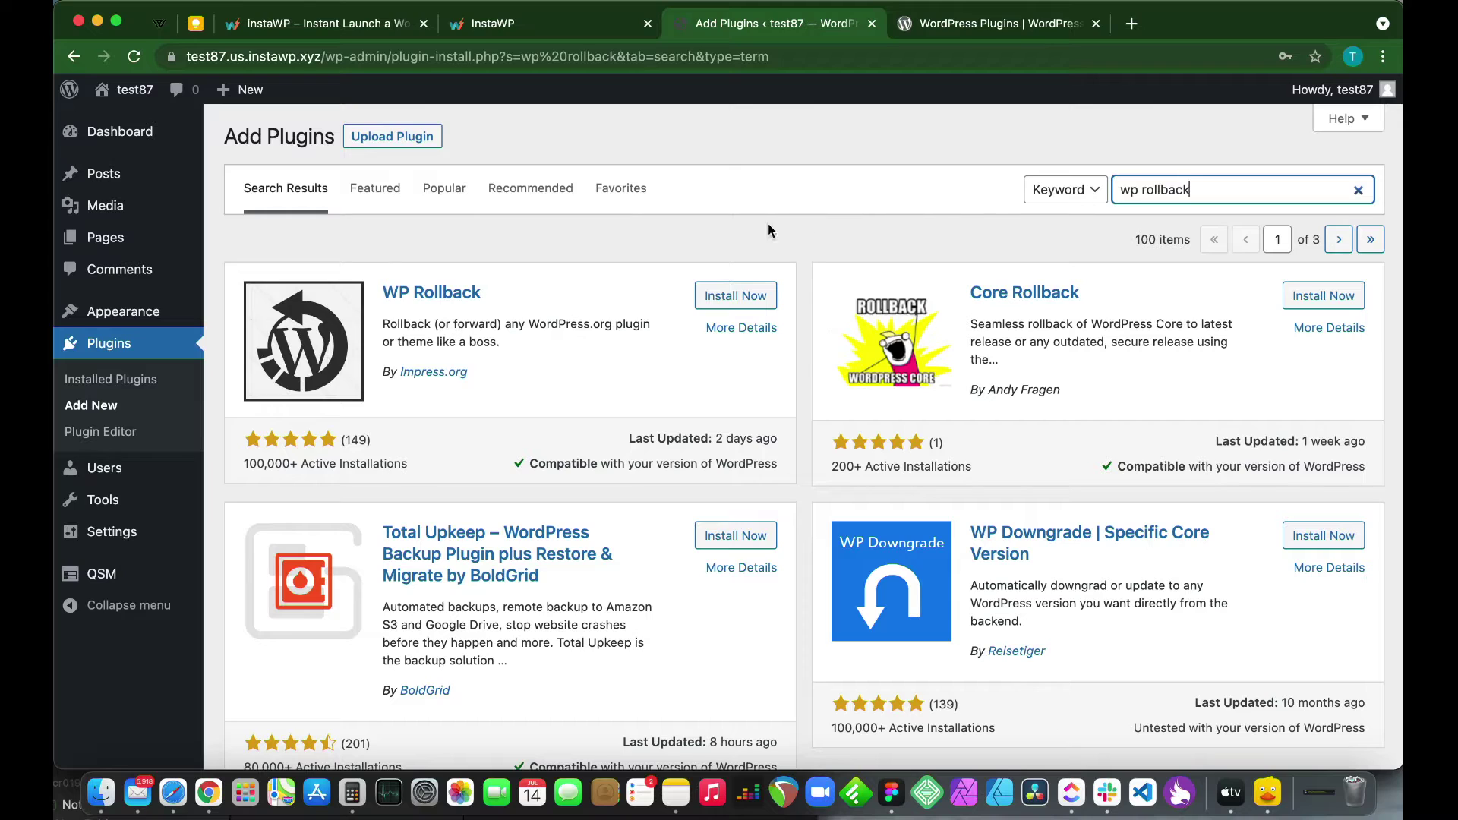
{"action": "left_click", "coordinate": [727, 295]}
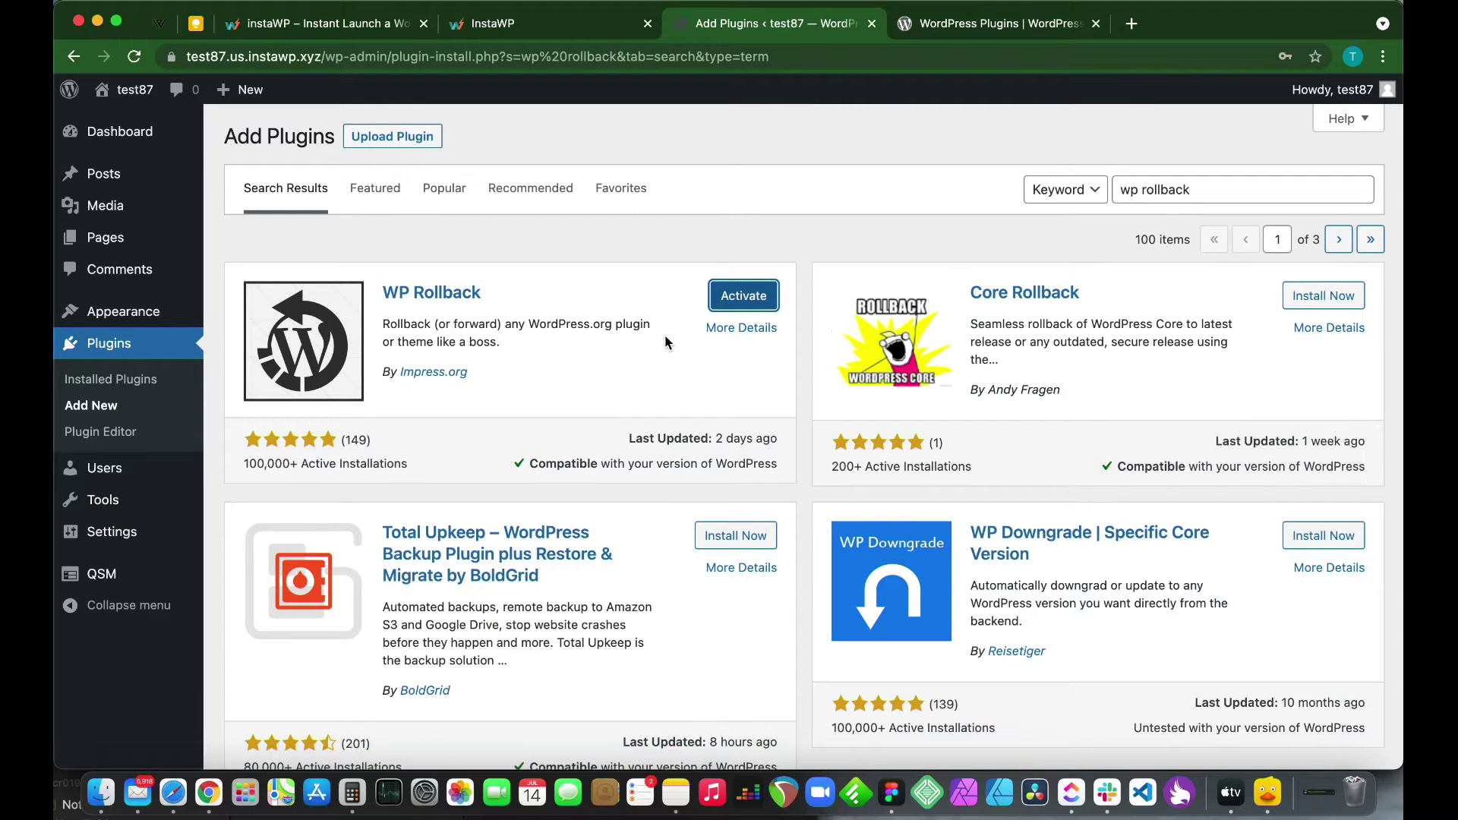
{"action": "left_click", "coordinate": [721, 308]}
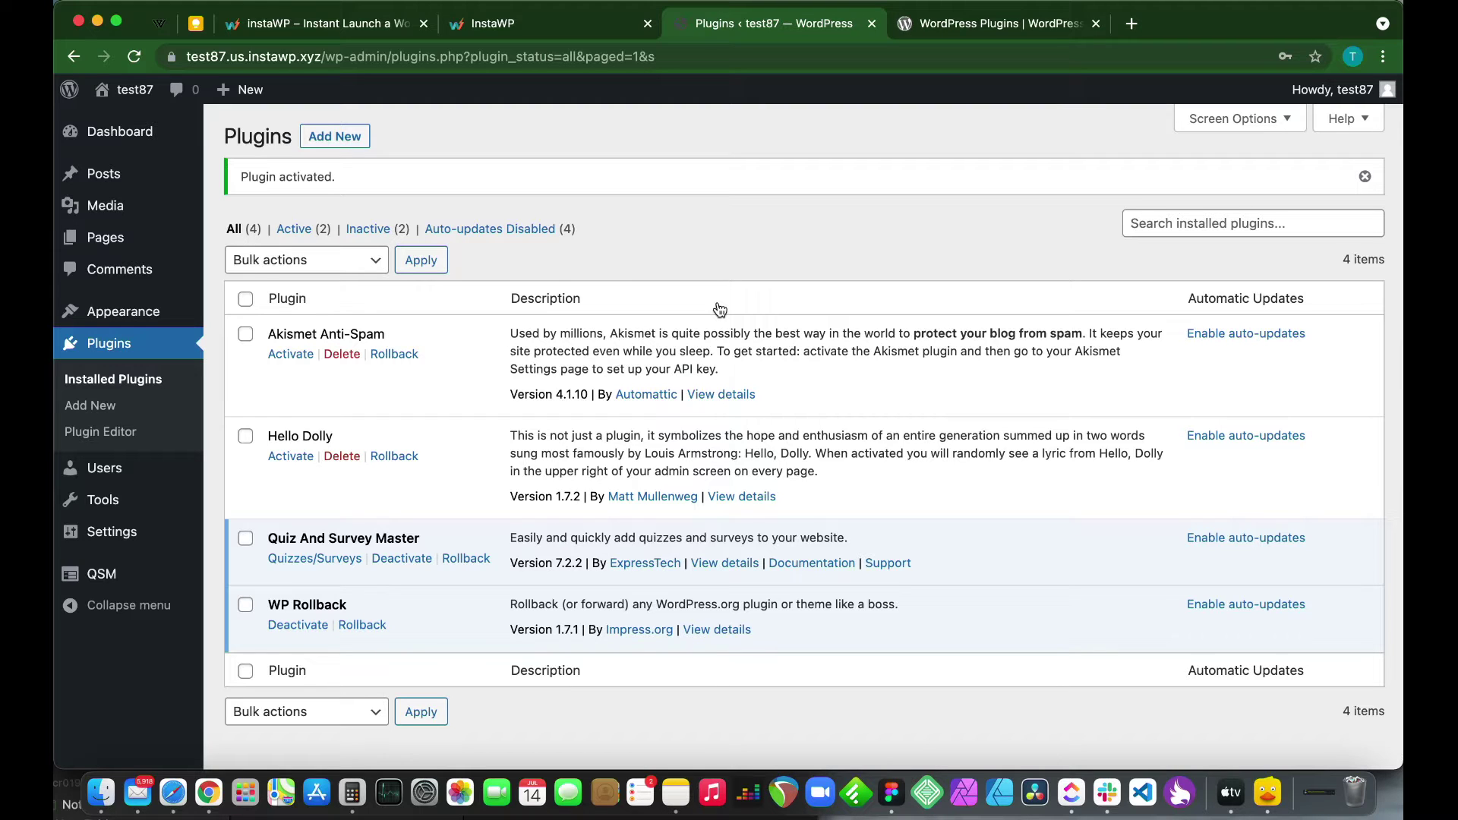
Open the rollback page for Quiz And Survey Master and view the changelogs of versions 7.2.2 and 7.2.1.
{"action": "left_click", "coordinate": [468, 566]}
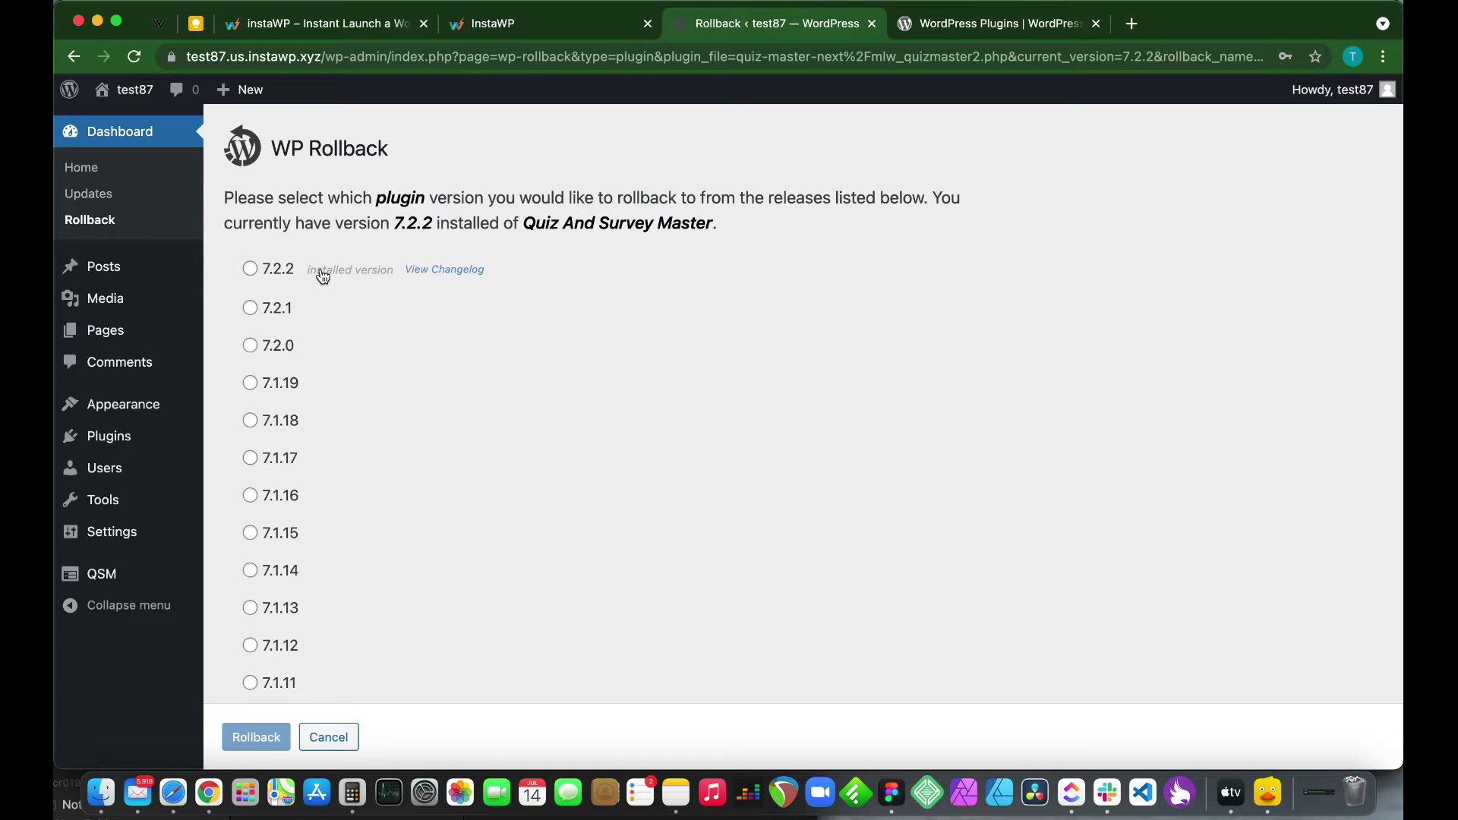
{"action": "left_click", "coordinate": [421, 270]}
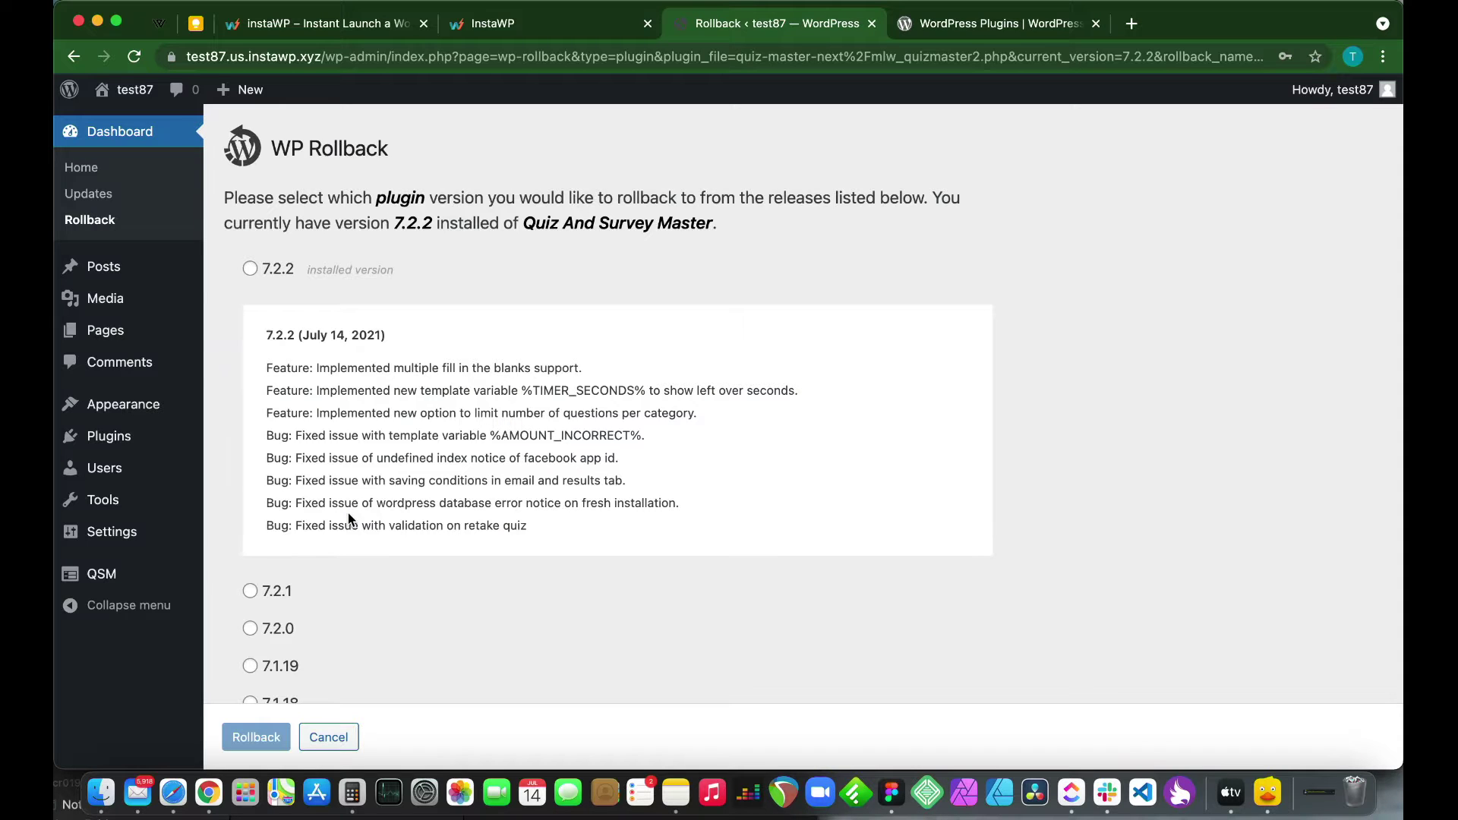
{"action": "scroll", "coordinate": [347, 513], "scroll_direction": "down", "scroll_amount": 3}
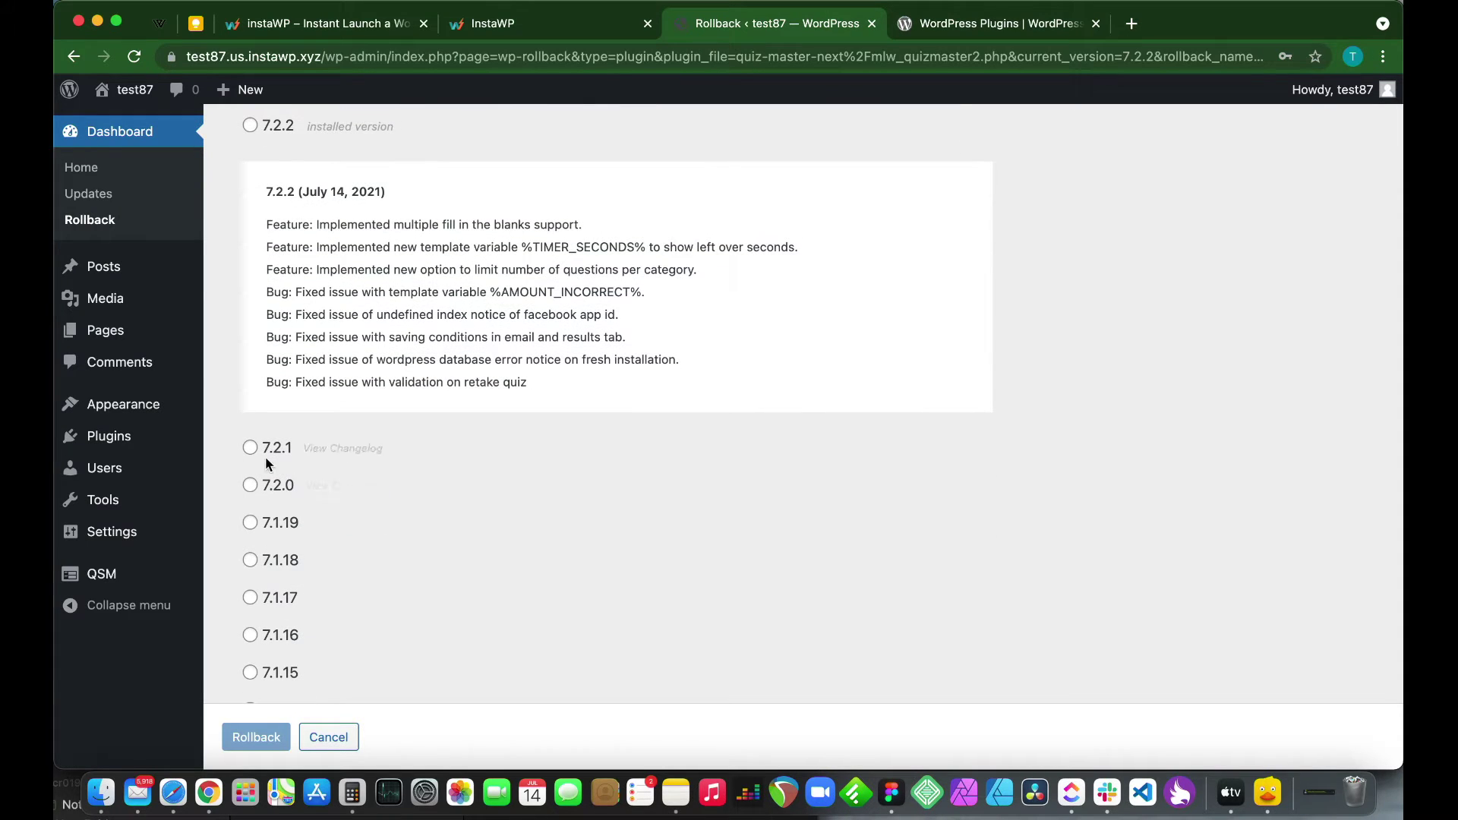
{"action": "left_click", "coordinate": [321, 452]}
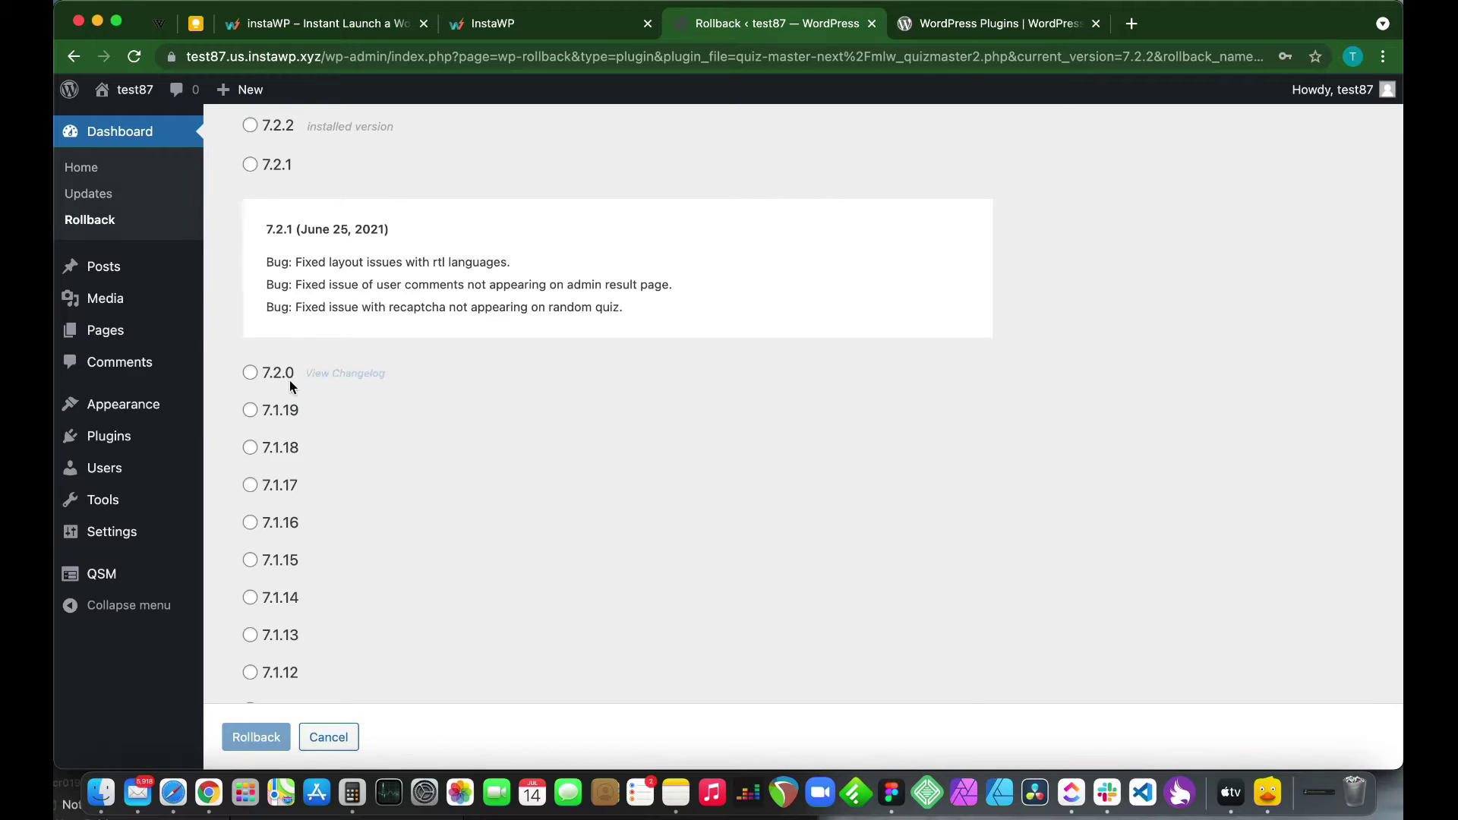
Roll Quiz And Survey Master back to version 7.2.1 and reactivate the plugin.
{"action": "left_click", "coordinate": [251, 167]}
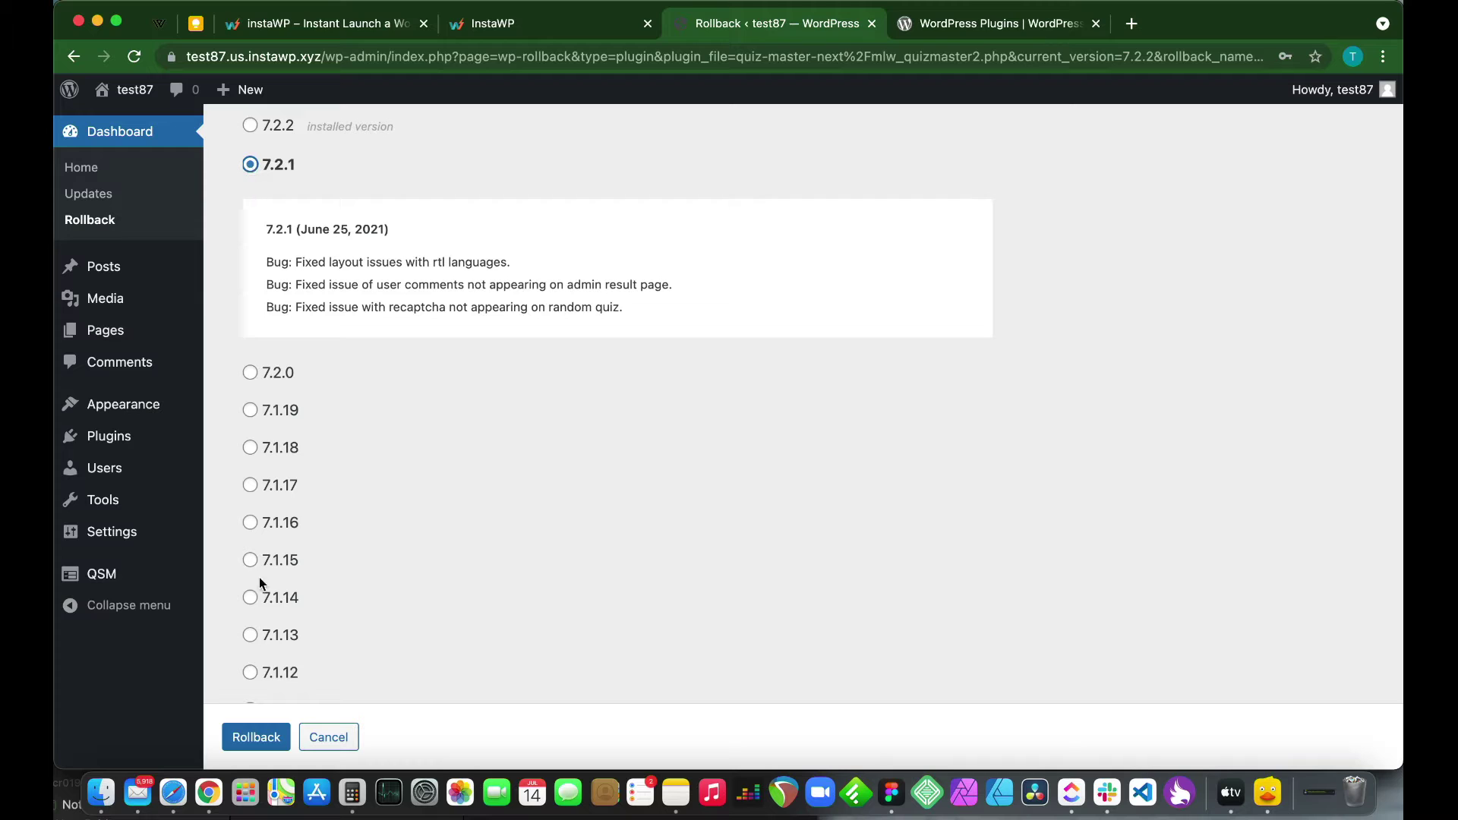
{"action": "left_click", "coordinate": [234, 737]}
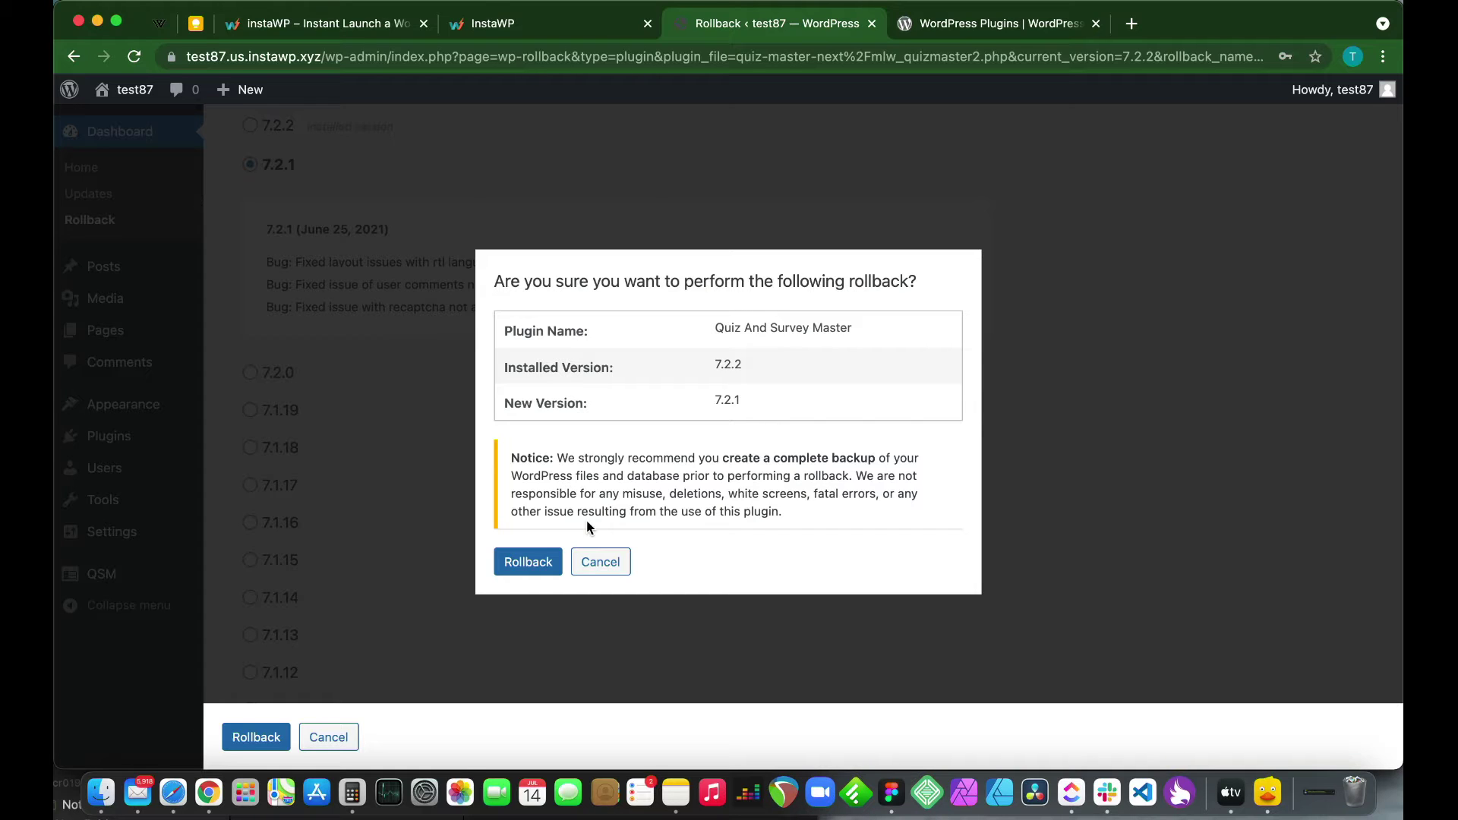
{"action": "left_click", "coordinate": [544, 558]}
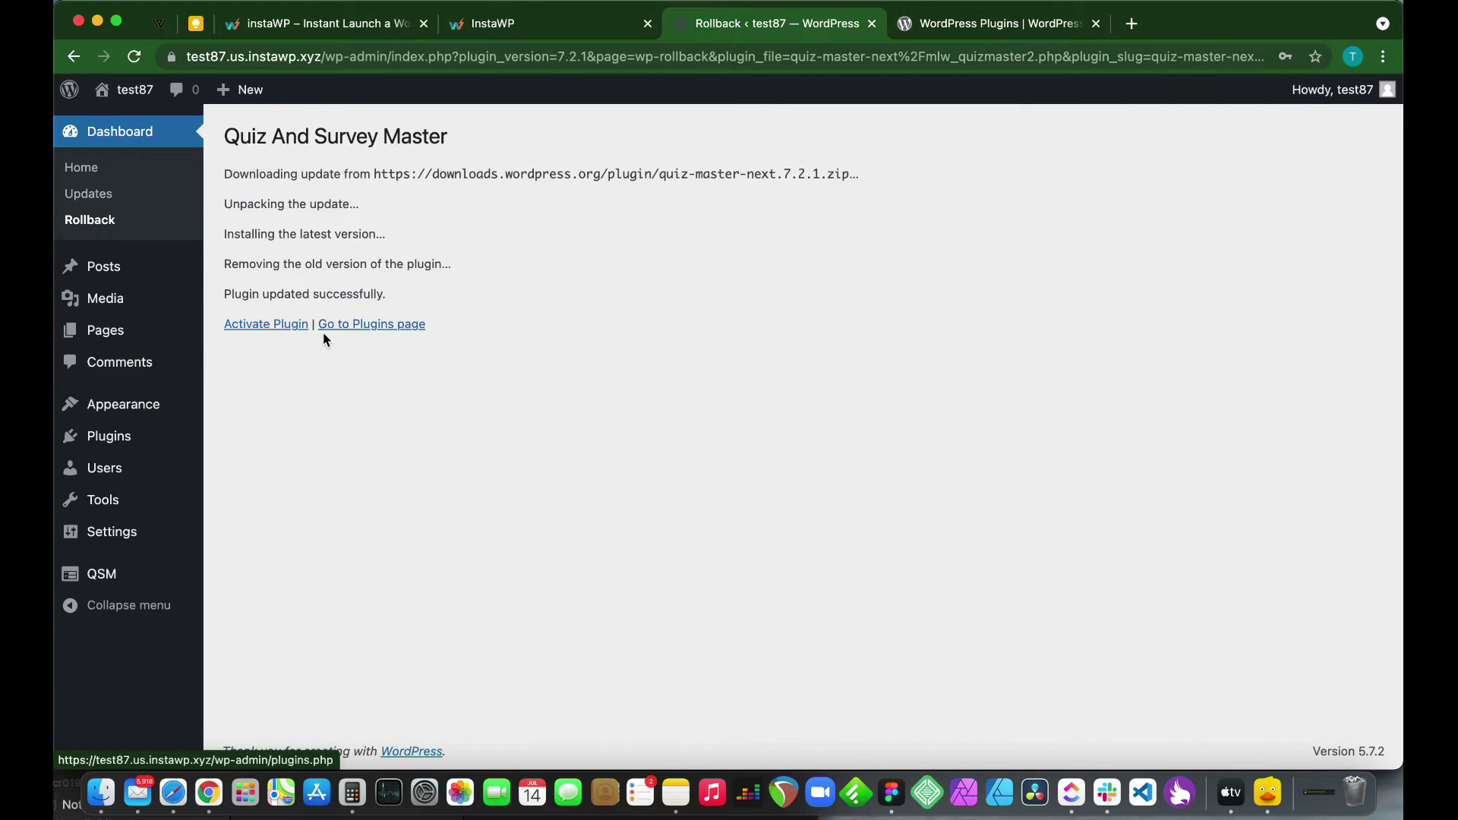
{"action": "left_click", "coordinate": [293, 328]}
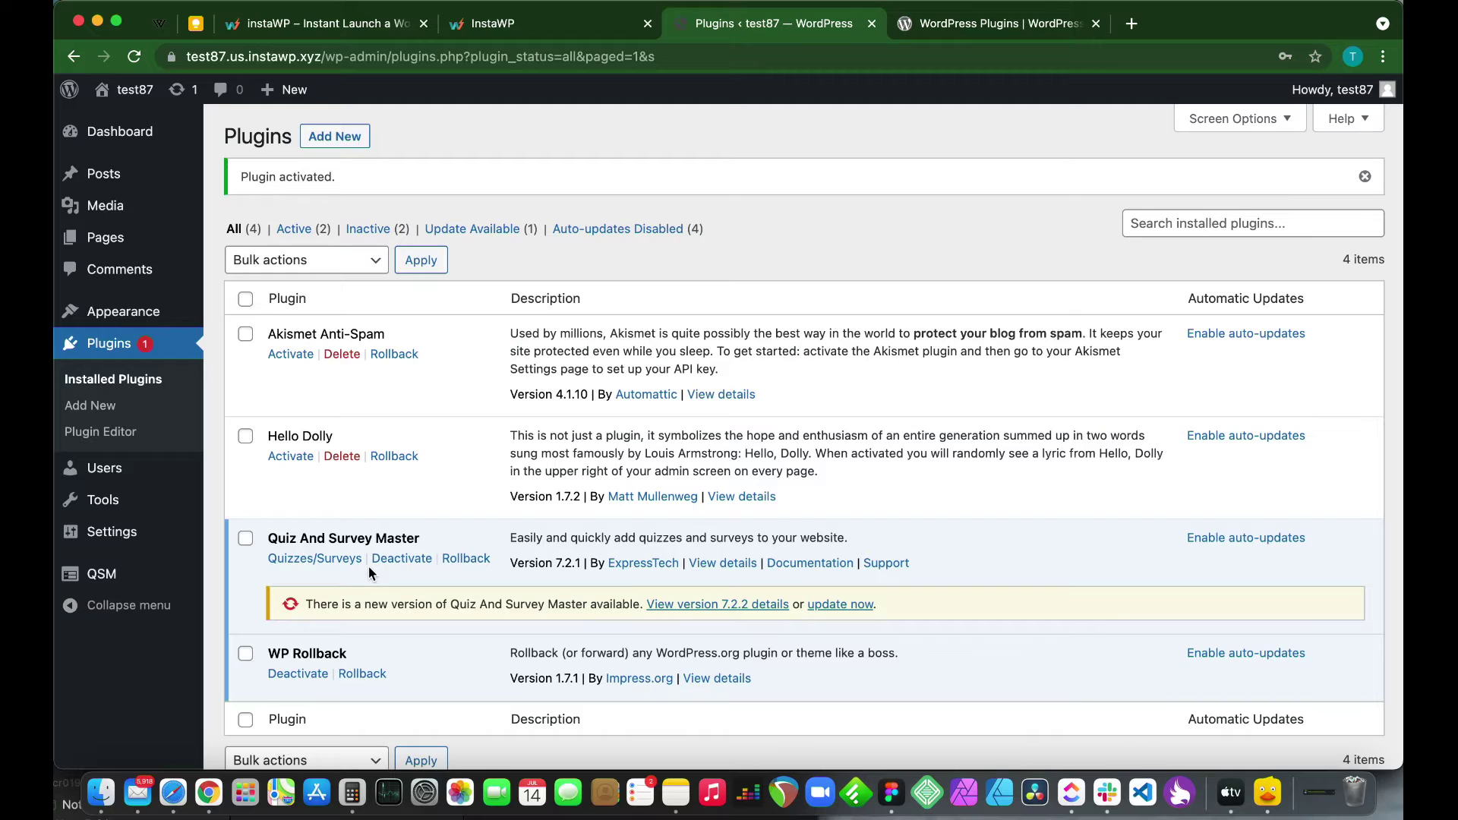
Search the WordPress.org plugin directory for "quiz and survey master" and open the Quiz And Survey Master page.
{"action": "left_click", "coordinate": [1000, 25]}
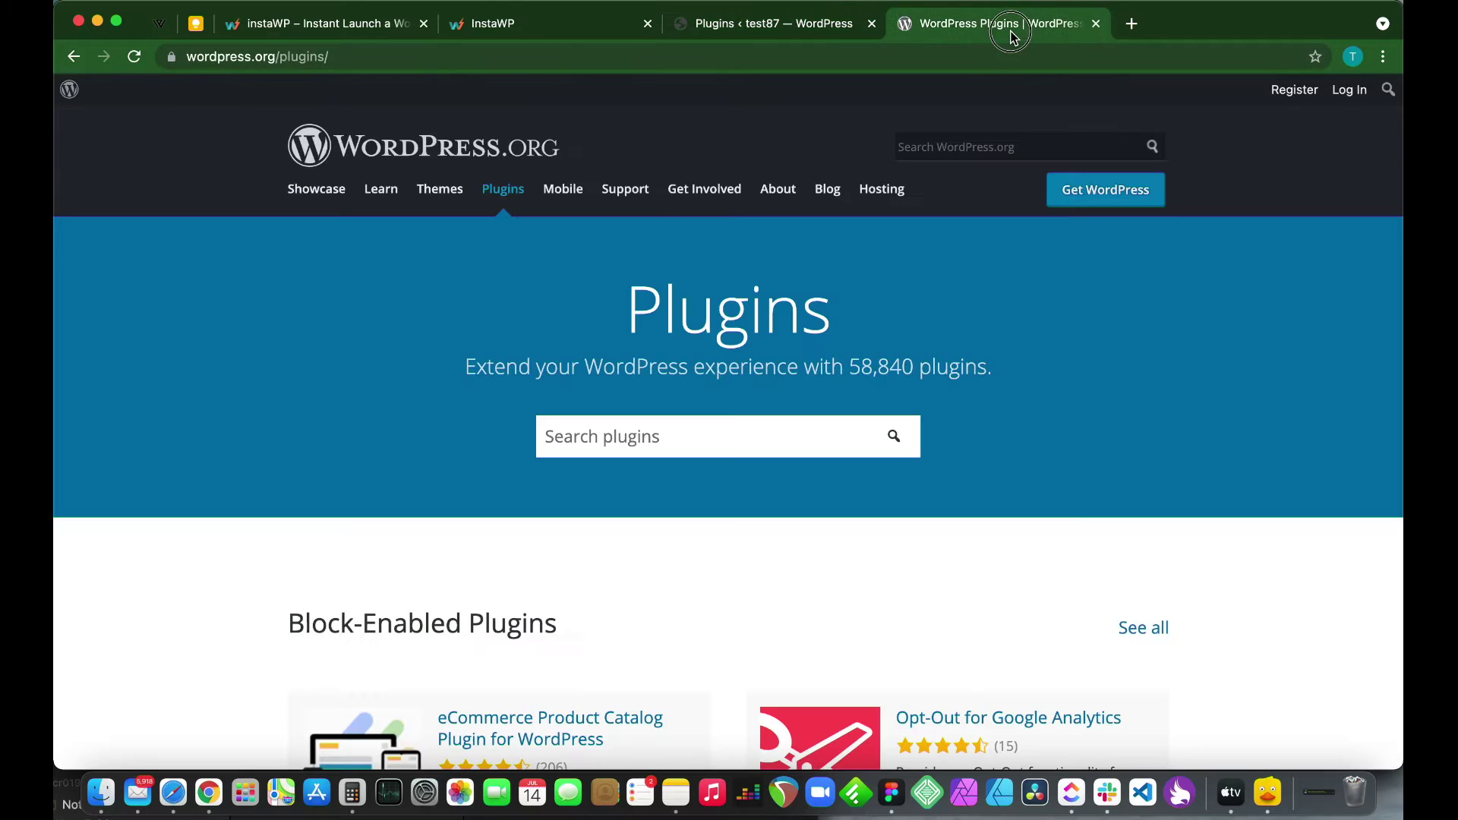
{"action": "left_click", "coordinate": [598, 439]}
{"action": "type", "text": "quiz"}
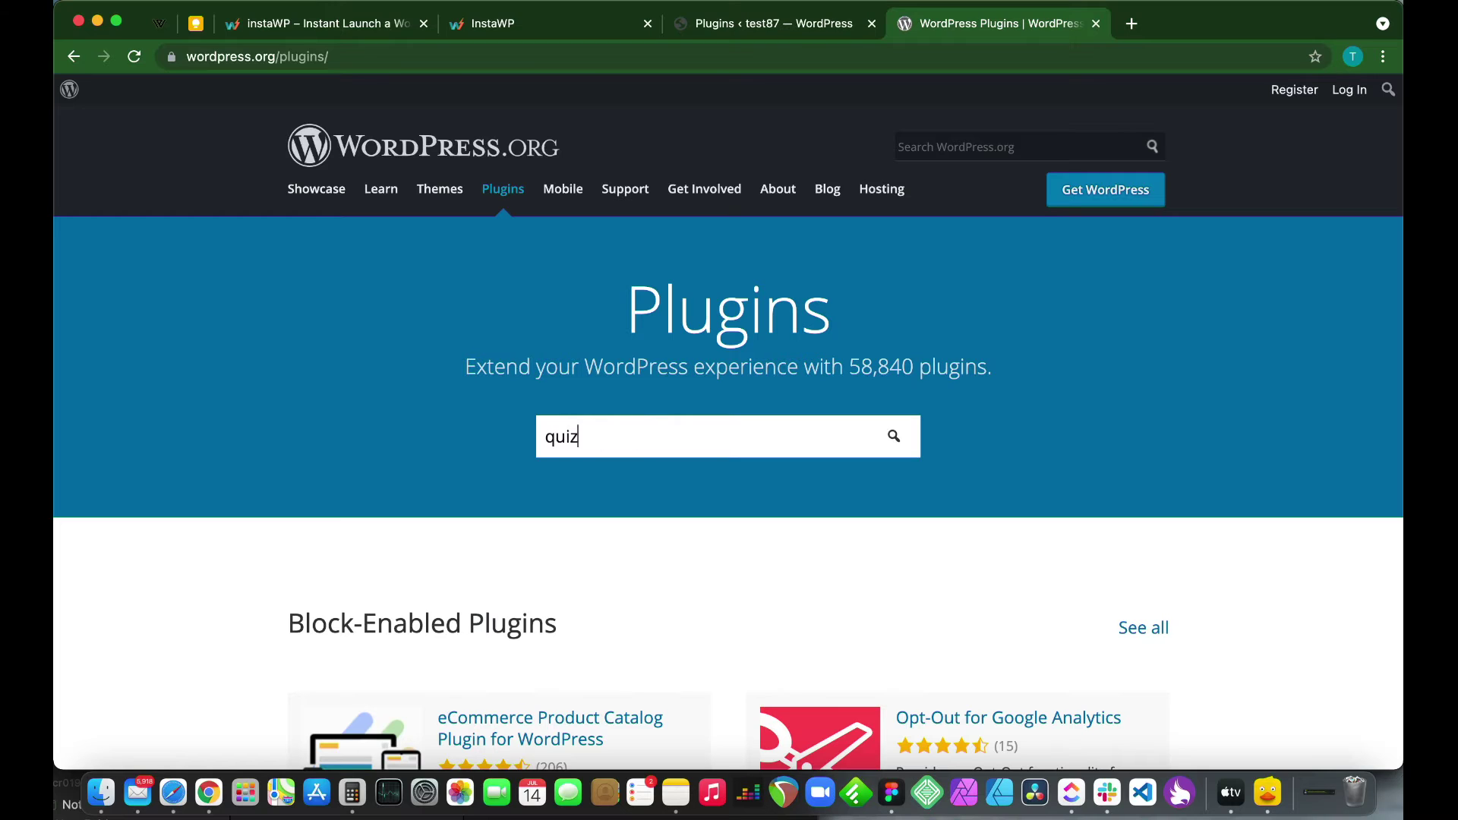
{"action": "type", "text": " and survey master"}
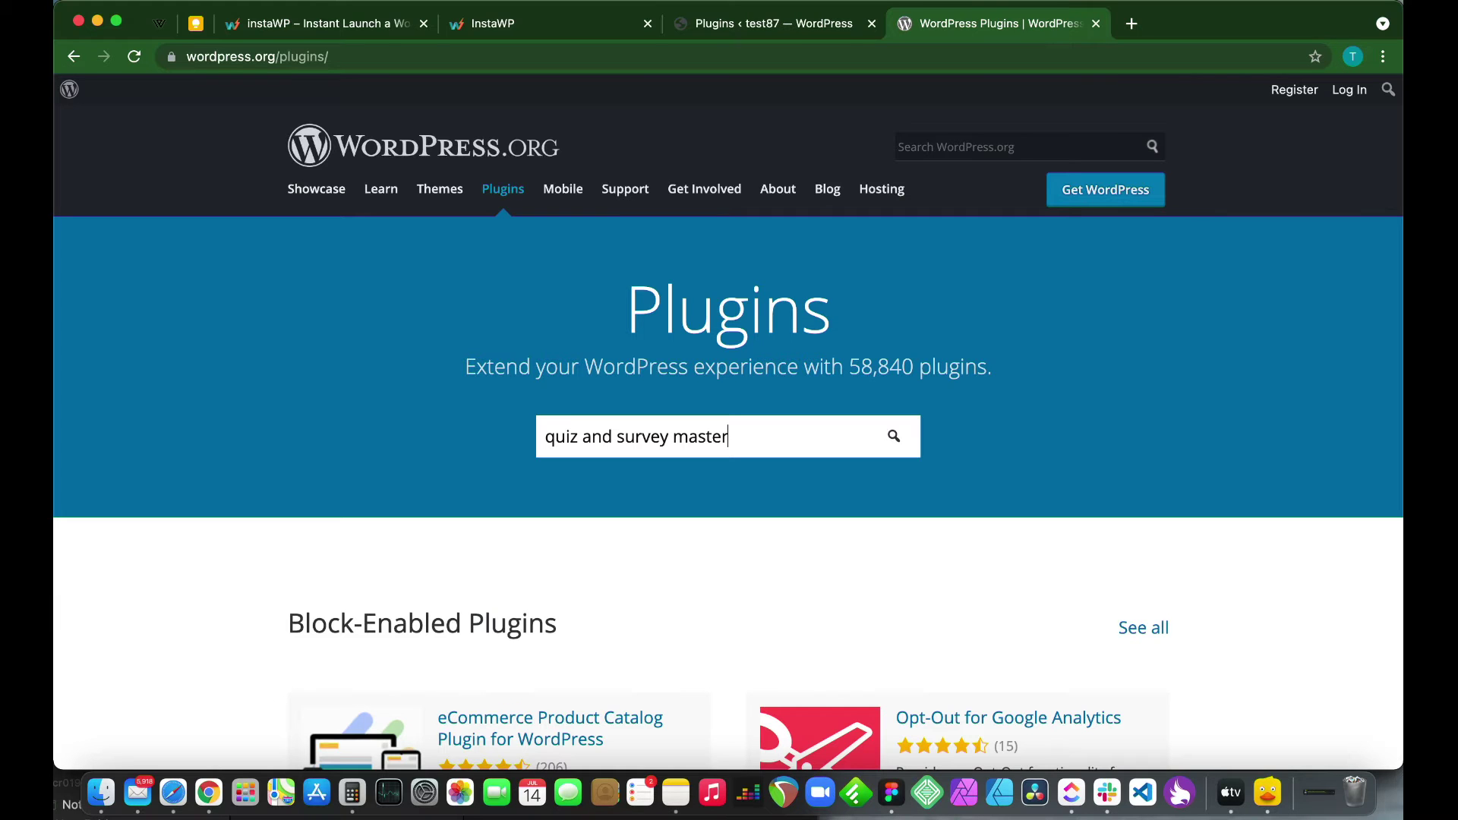
{"action": "key", "text": "Return"}
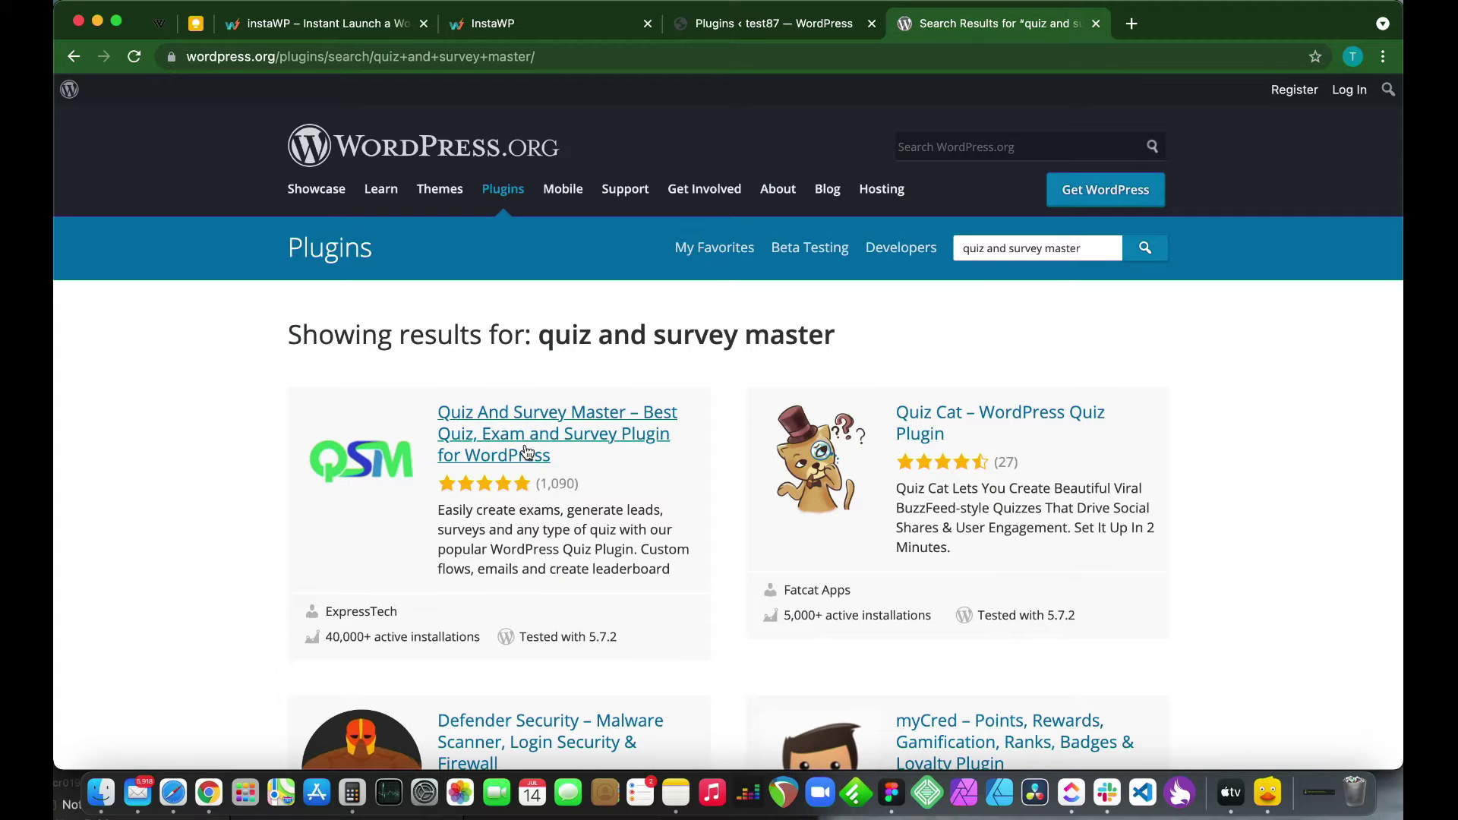
{"action": "left_click", "coordinate": [527, 453]}
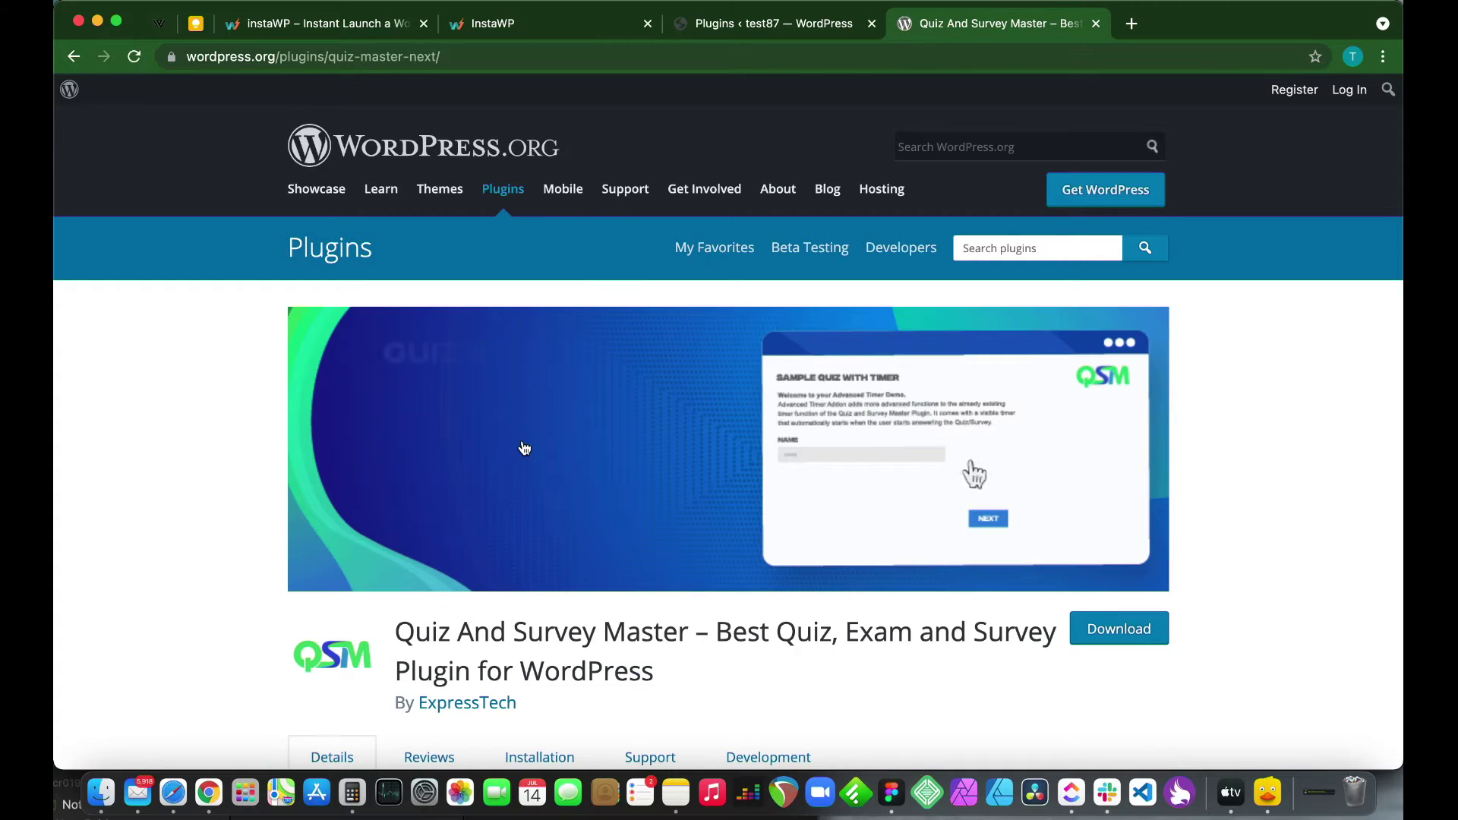
Check the listed version of Quiz And Survey Master and download the plugin zip.
{"action": "scroll", "coordinate": [607, 517], "scroll_direction": "down", "scroll_amount": 5}
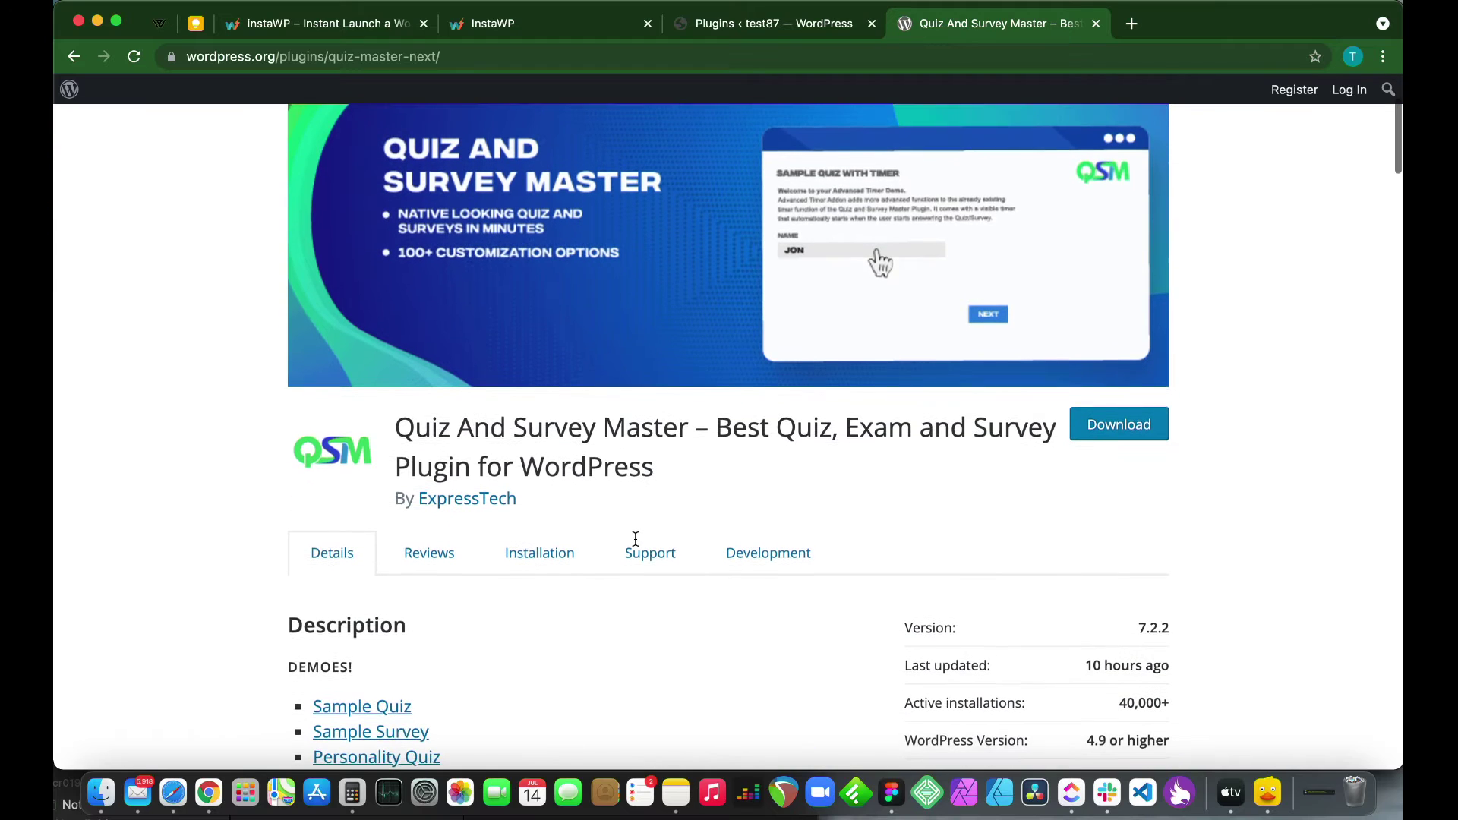
{"action": "scroll", "coordinate": [992, 561], "scroll_direction": "down", "scroll_amount": 1}
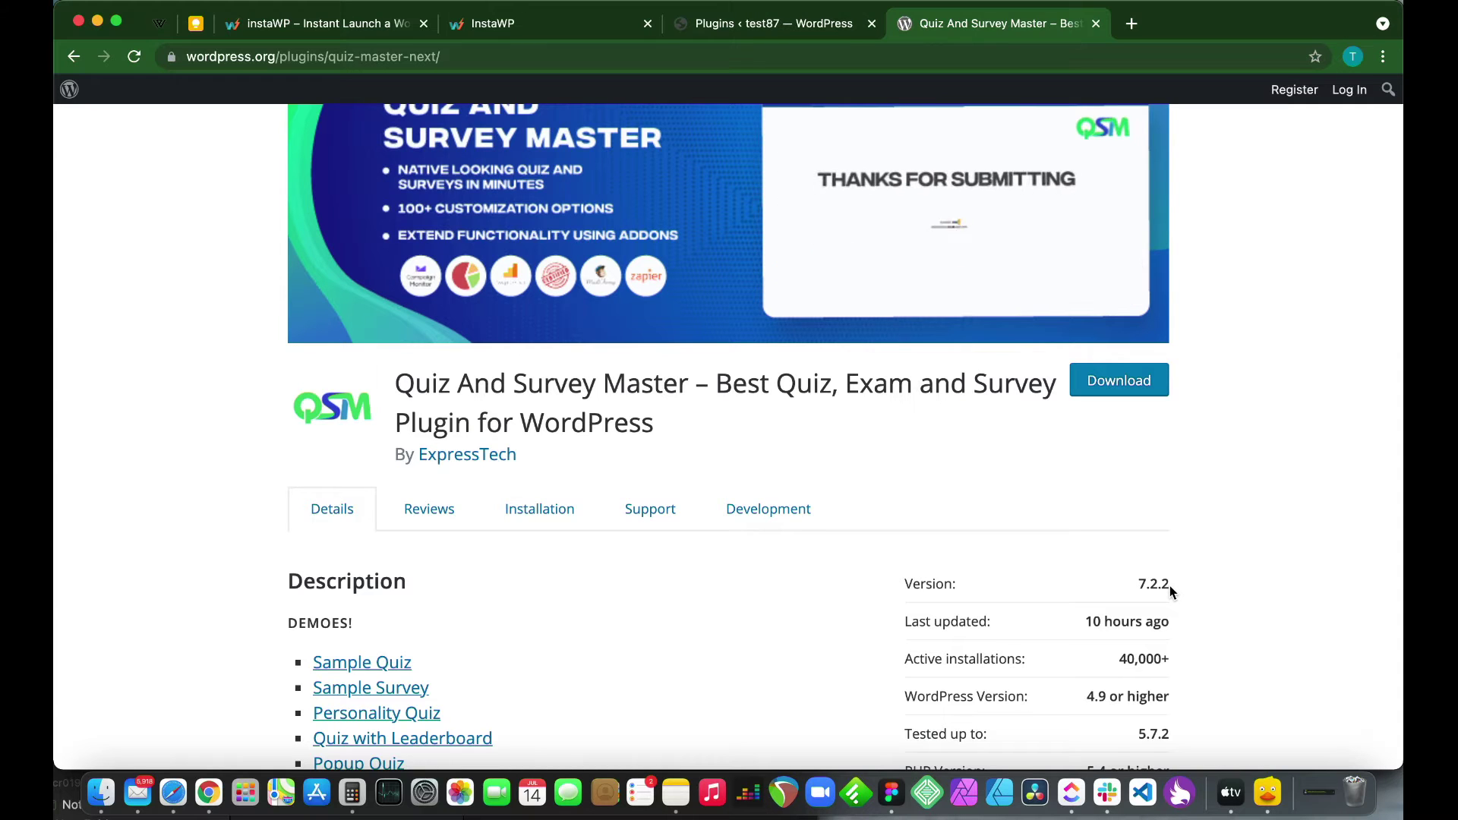
{"action": "left_click", "coordinate": [1112, 389]}
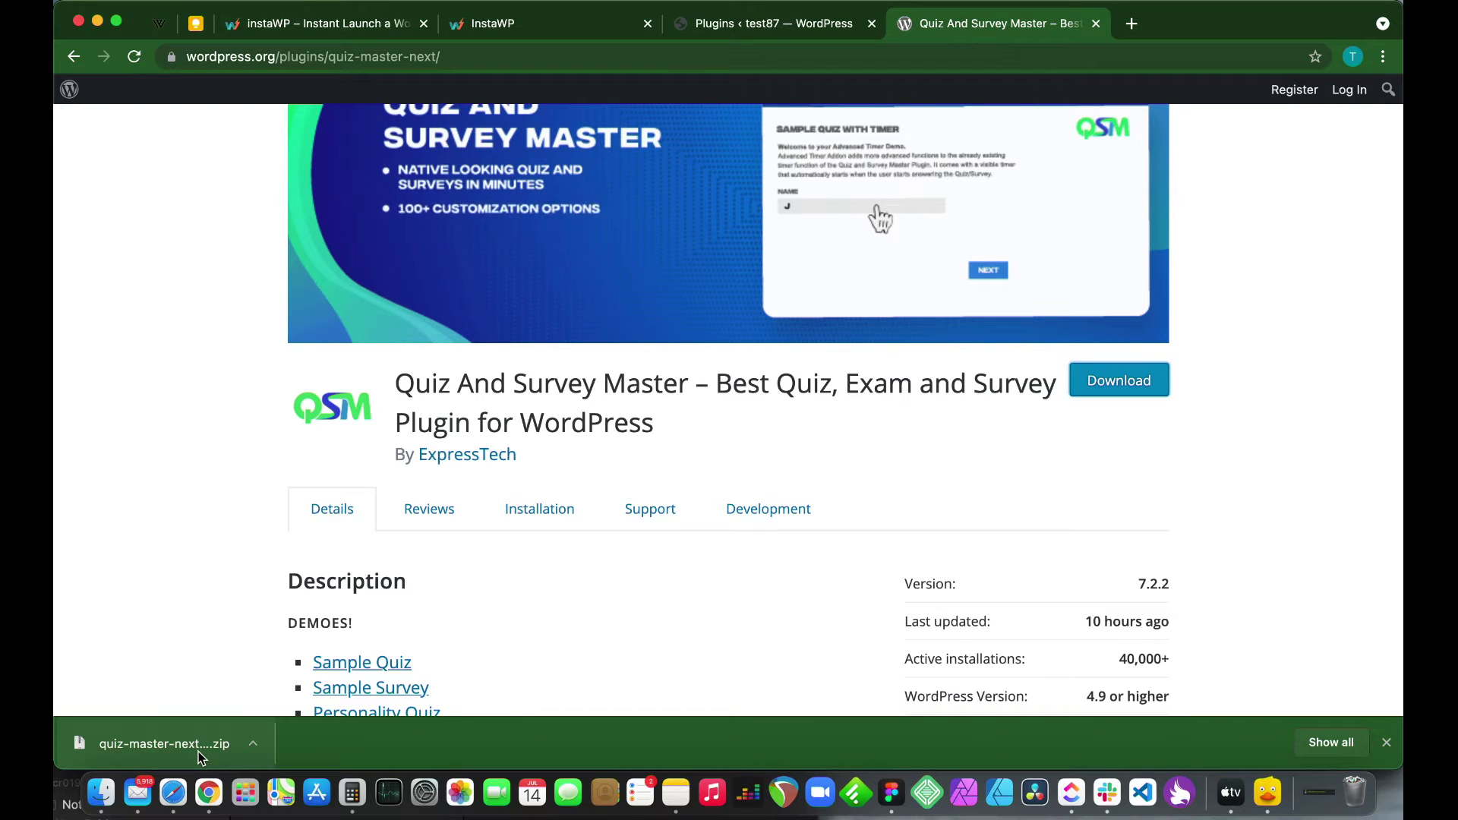
{"action": "scroll", "coordinate": [666, 616], "scroll_direction": "up", "scroll_amount": 1}
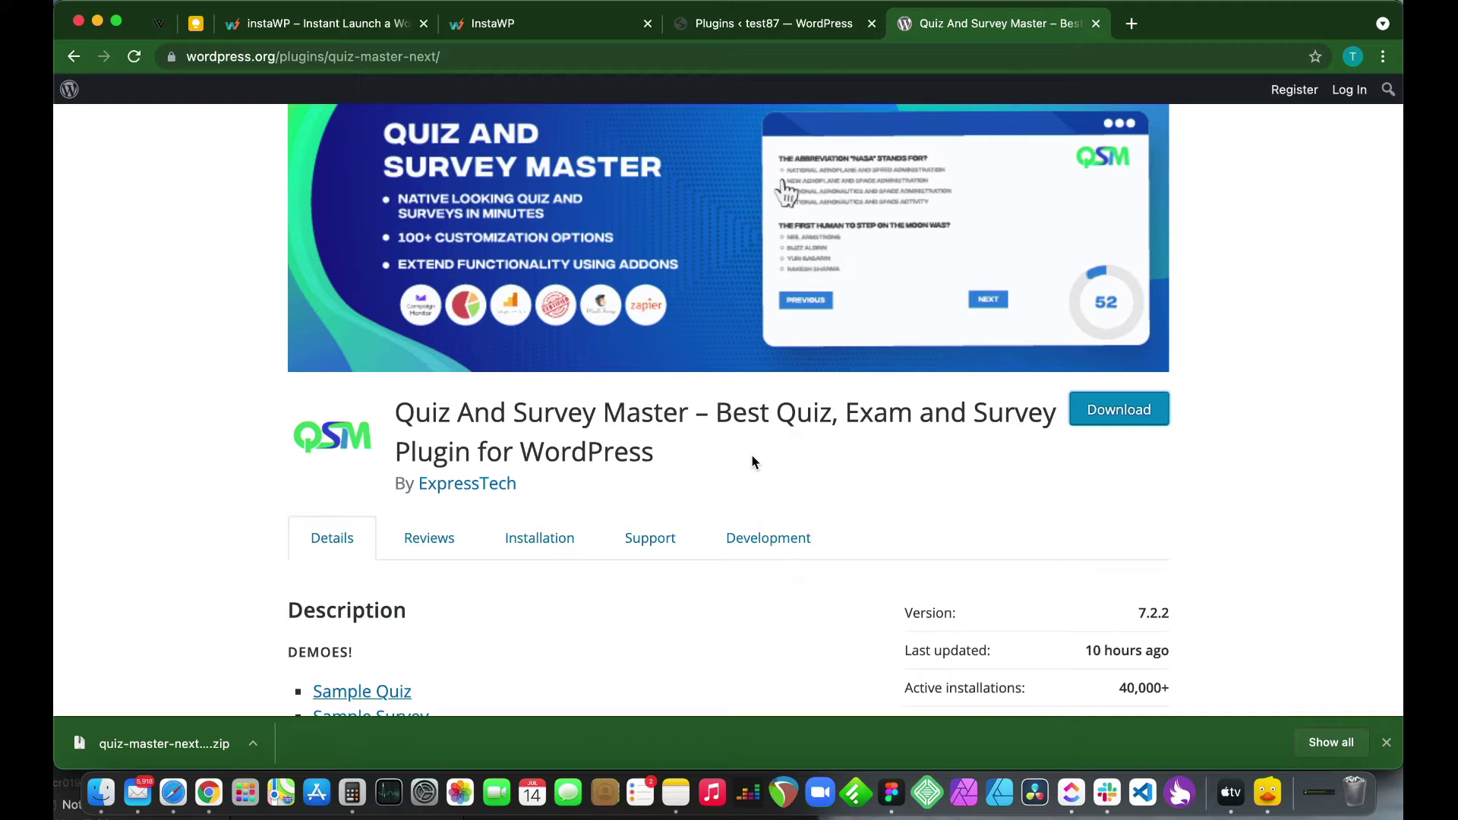
Return to the test87 site's admin, open the plugin upload form and choose quiz-master-next.7.2.2.zip as the file.
{"action": "left_click", "coordinate": [742, 30]}
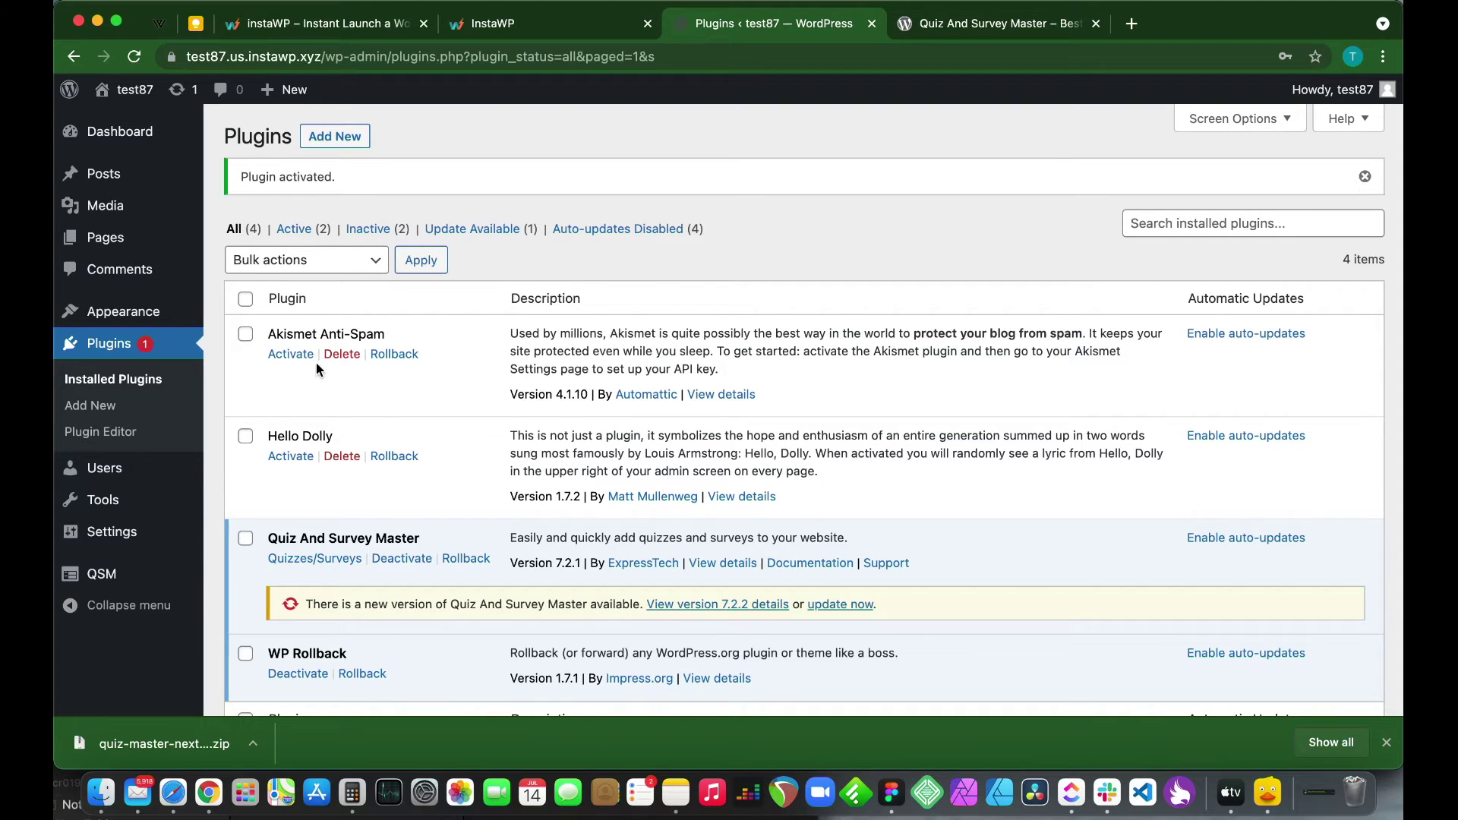
{"action": "left_click", "coordinate": [337, 143]}
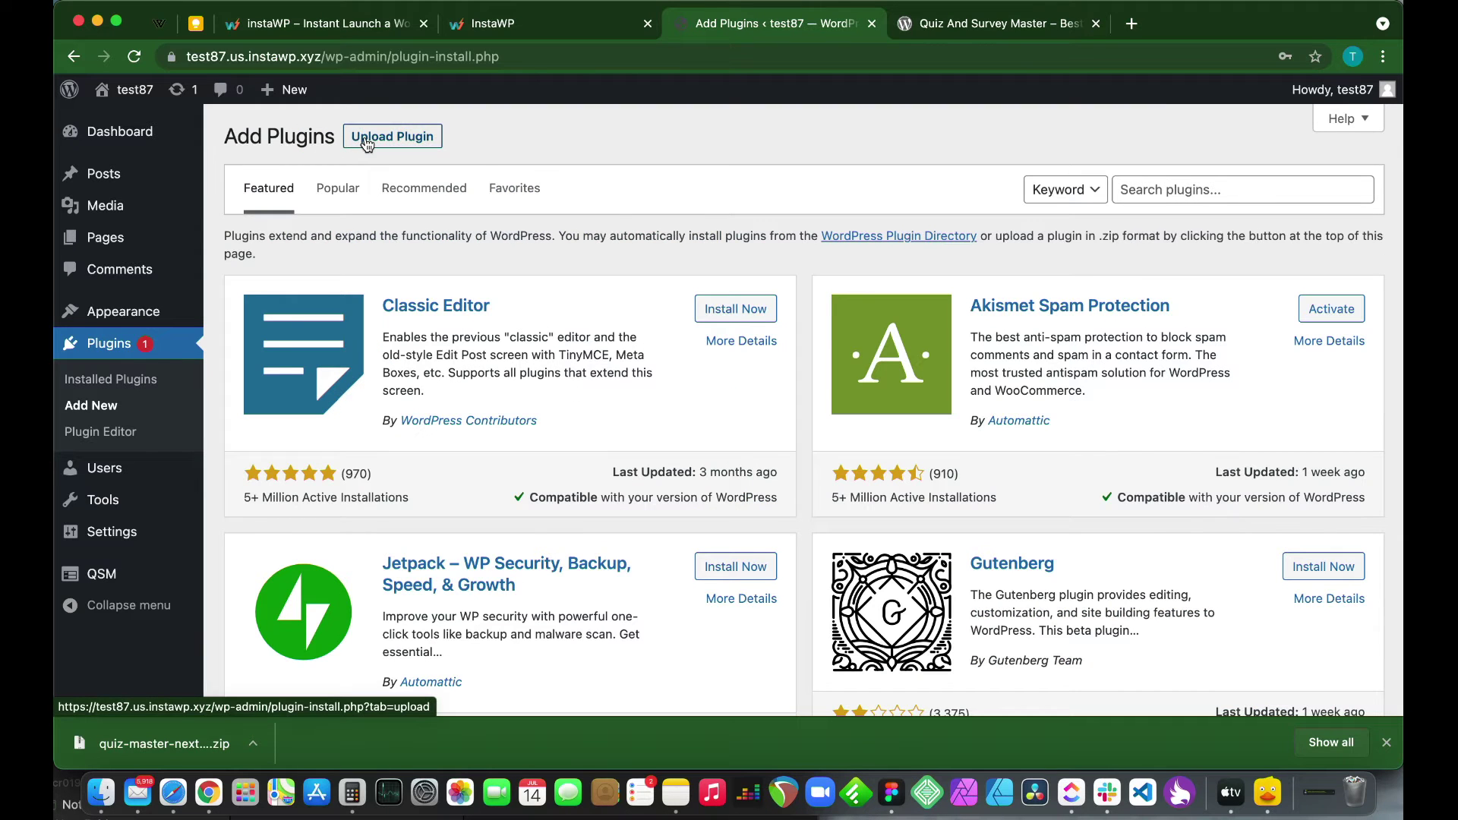
{"action": "left_click", "coordinate": [367, 144]}
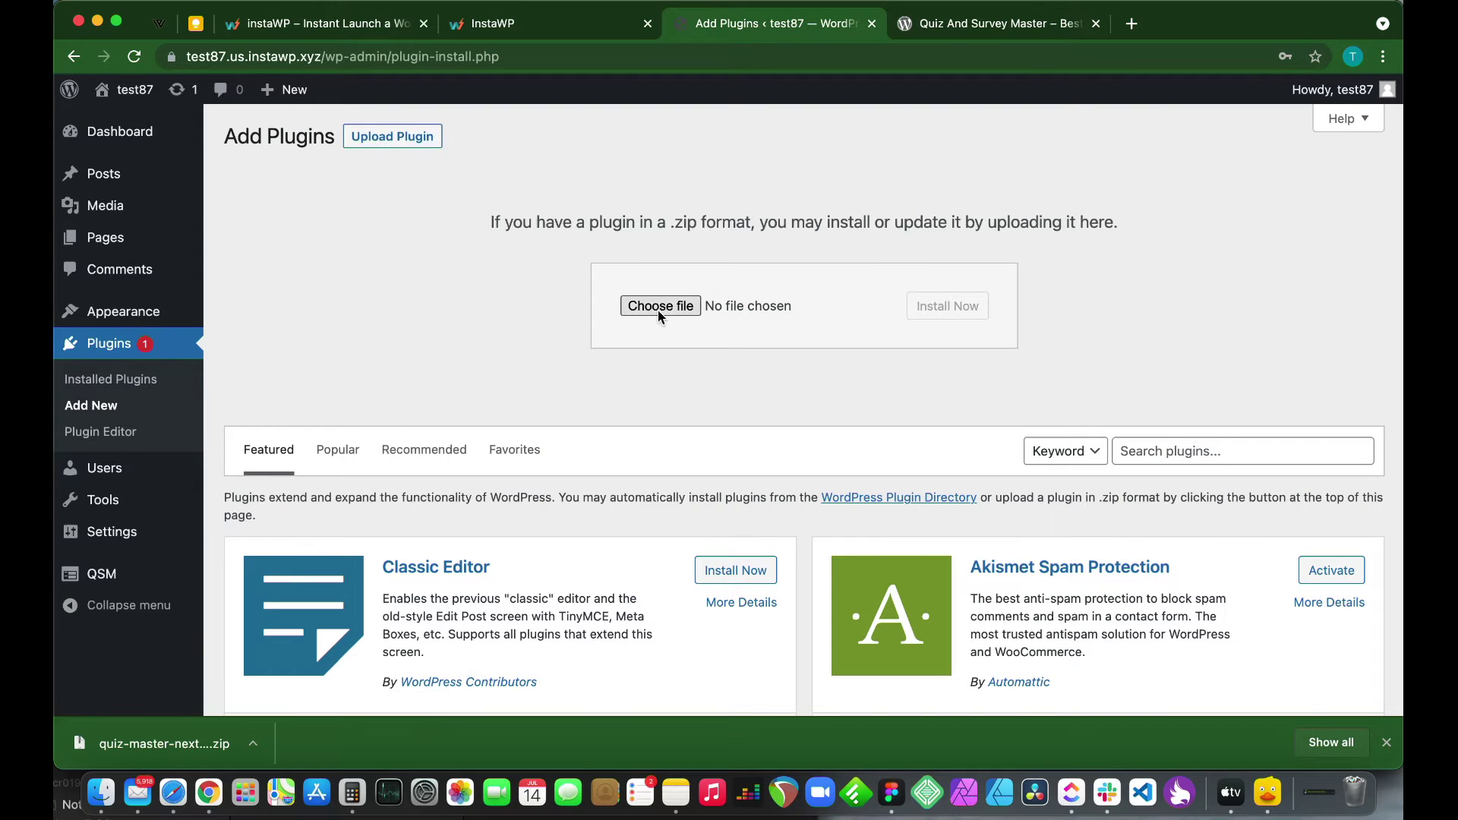
{"action": "left_click", "coordinate": [170, 748]}
{"action": "left_click_drag", "start_coordinate": [170, 751], "coordinate": [685, 194]}
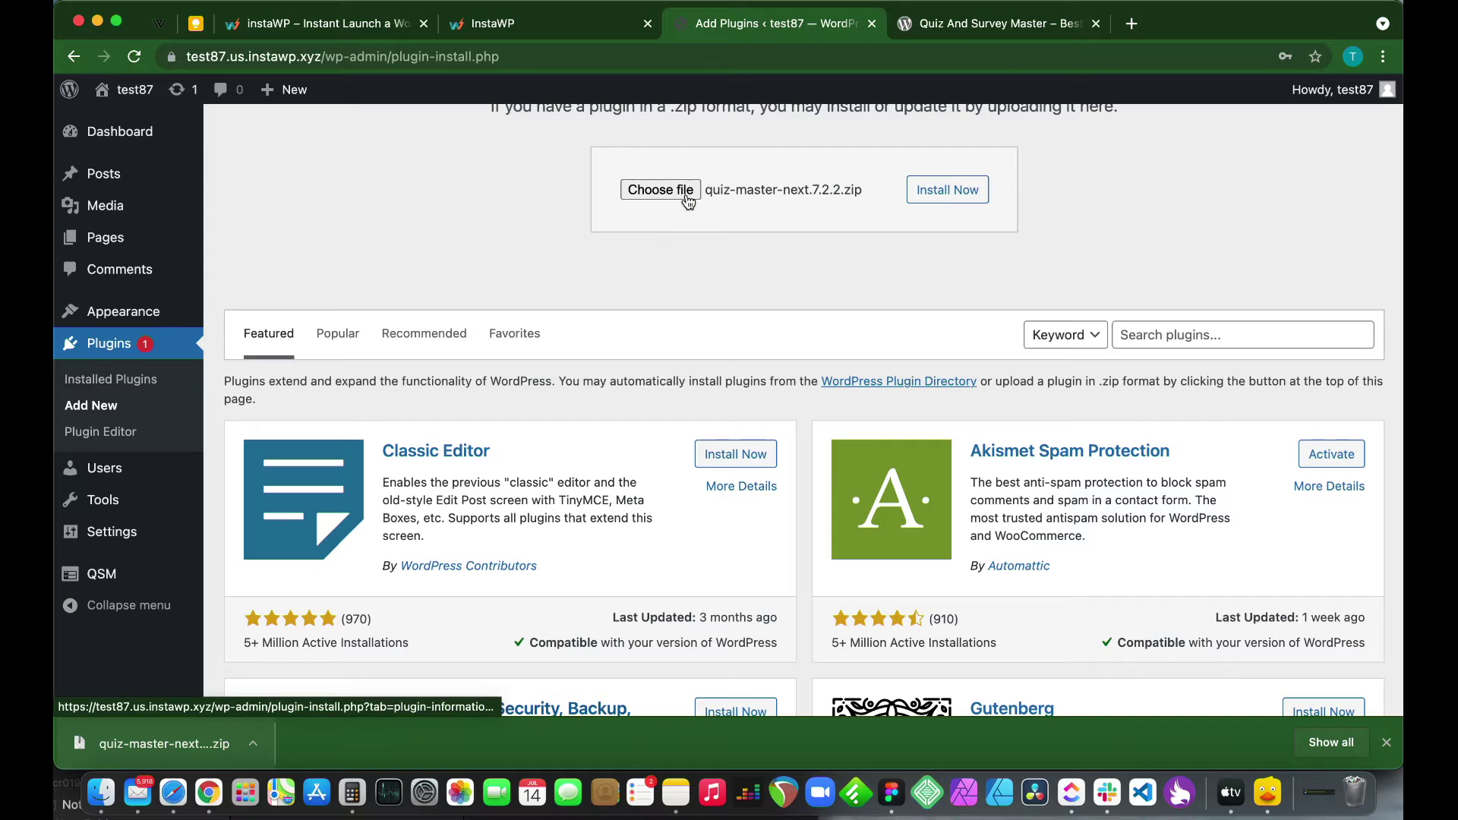
Install the chosen zip, replace the current Quiz And Survey Master with the uploaded version, and return to the plugin installer.
{"action": "scroll", "coordinate": [711, 272], "scroll_direction": "up", "scroll_amount": 3}
{"action": "left_click", "coordinate": [952, 307]}
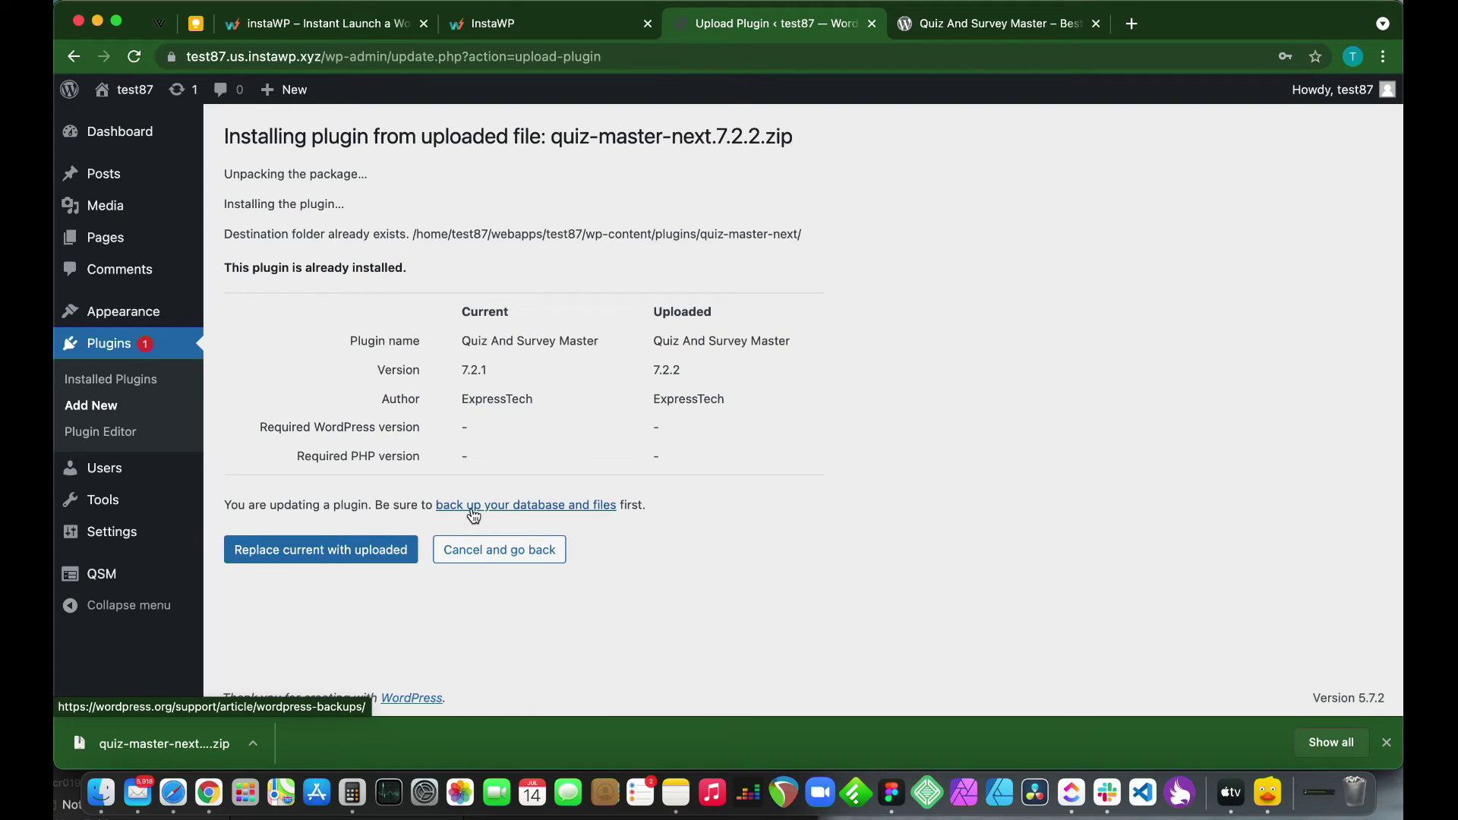
{"action": "left_click", "coordinate": [341, 558]}
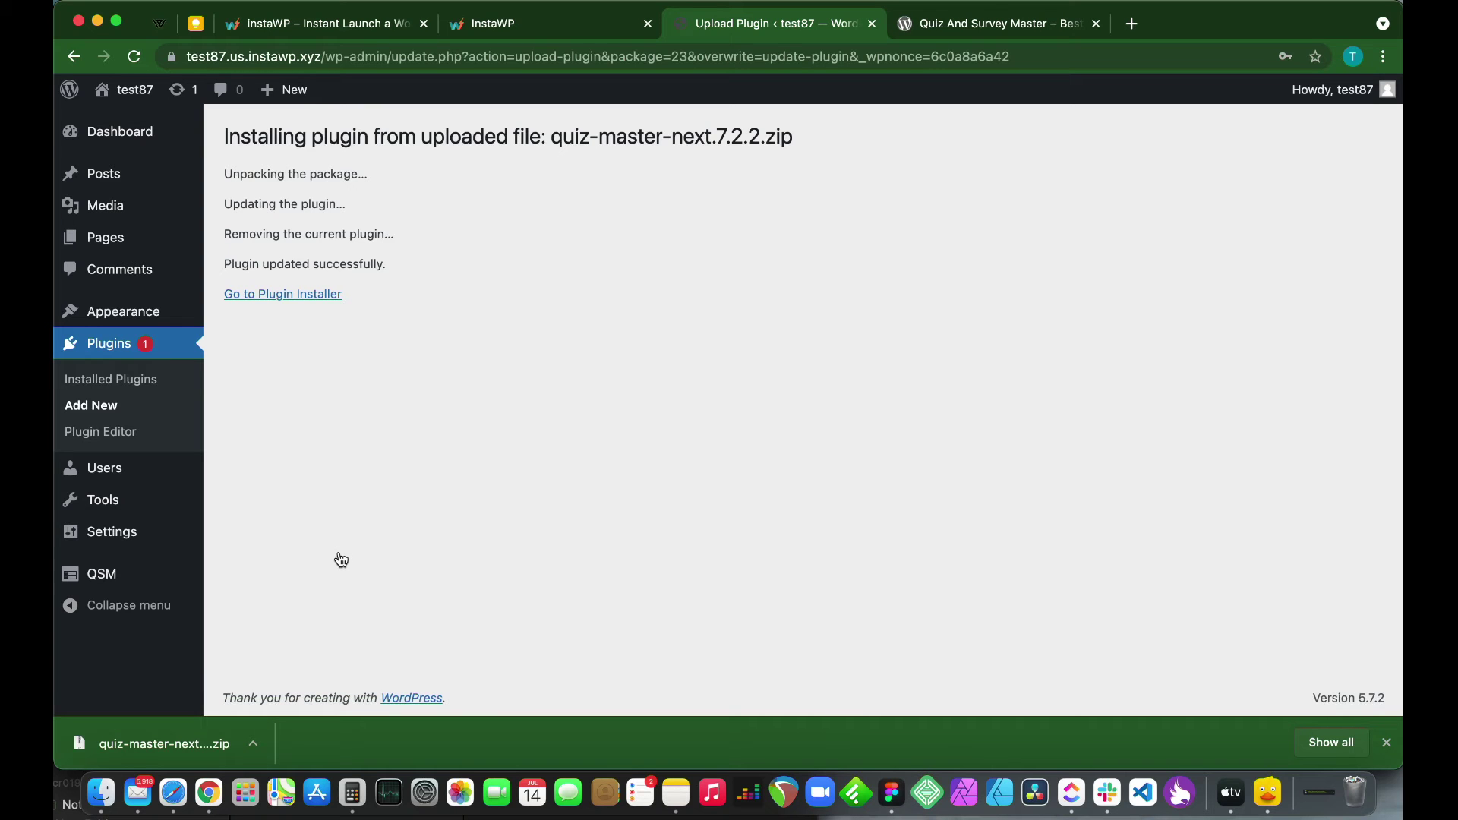
{"action": "left_click", "coordinate": [278, 298]}
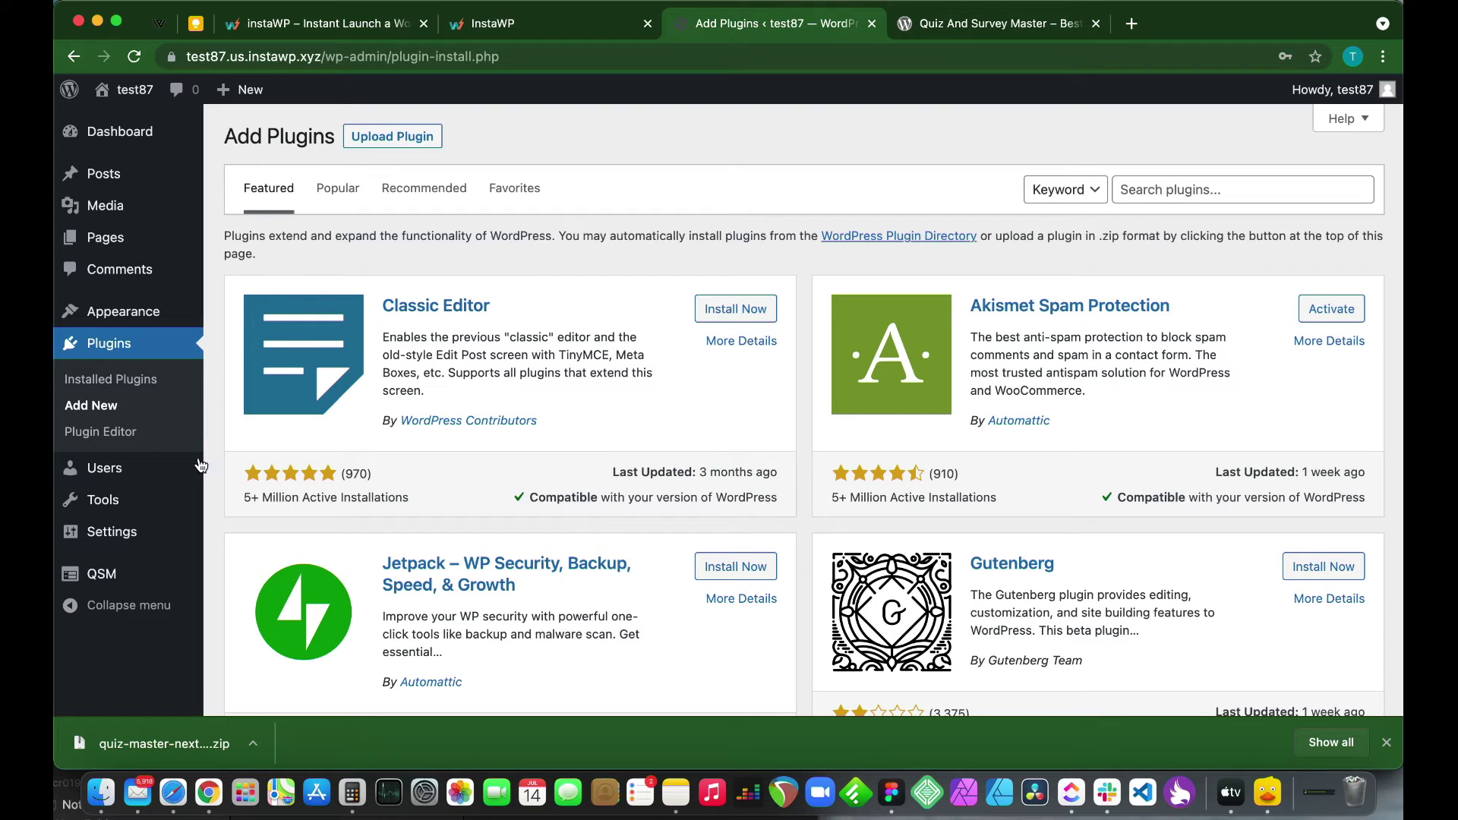
Open the test87 site's installed plugins list and bring up the rollback version choices for Elementor.
{"action": "left_click", "coordinate": [107, 351]}
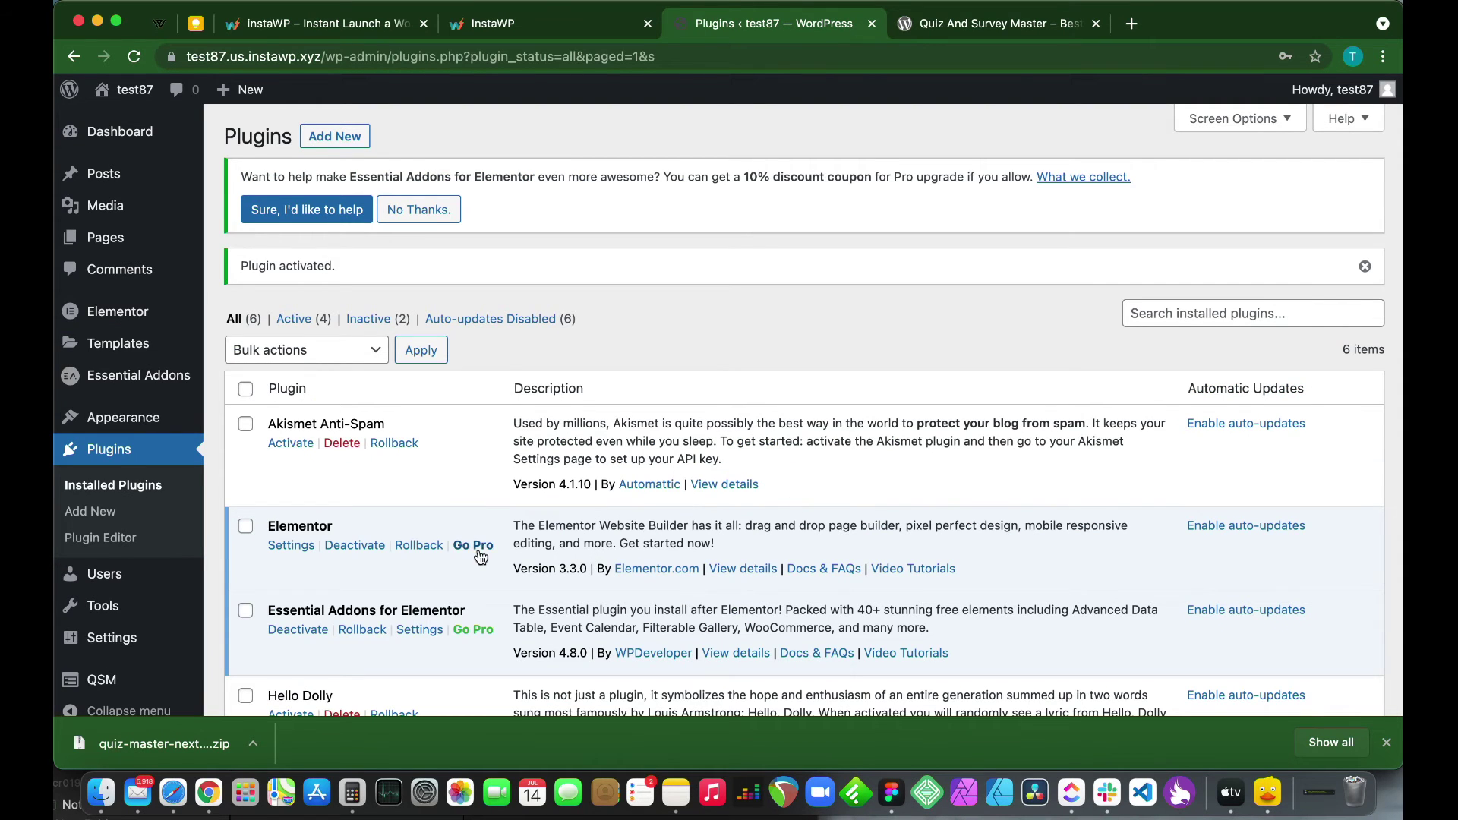
{"action": "scroll", "coordinate": [473, 549], "scroll_direction": "down", "scroll_amount": 3}
{"action": "scroll", "coordinate": [474, 548], "scroll_direction": "down", "scroll_amount": 5}
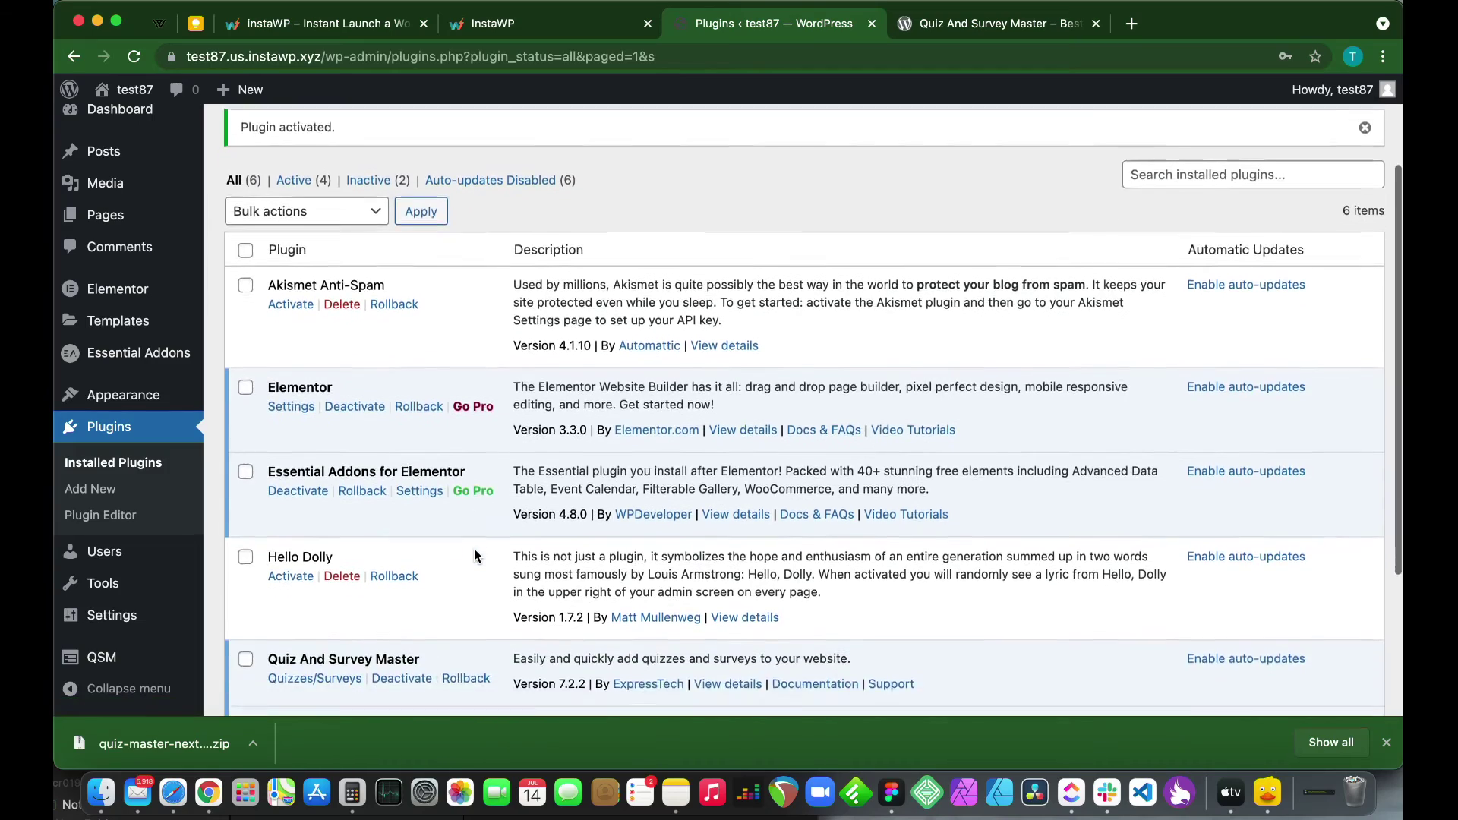
{"action": "scroll", "coordinate": [473, 548], "scroll_direction": "up", "scroll_amount": 8}
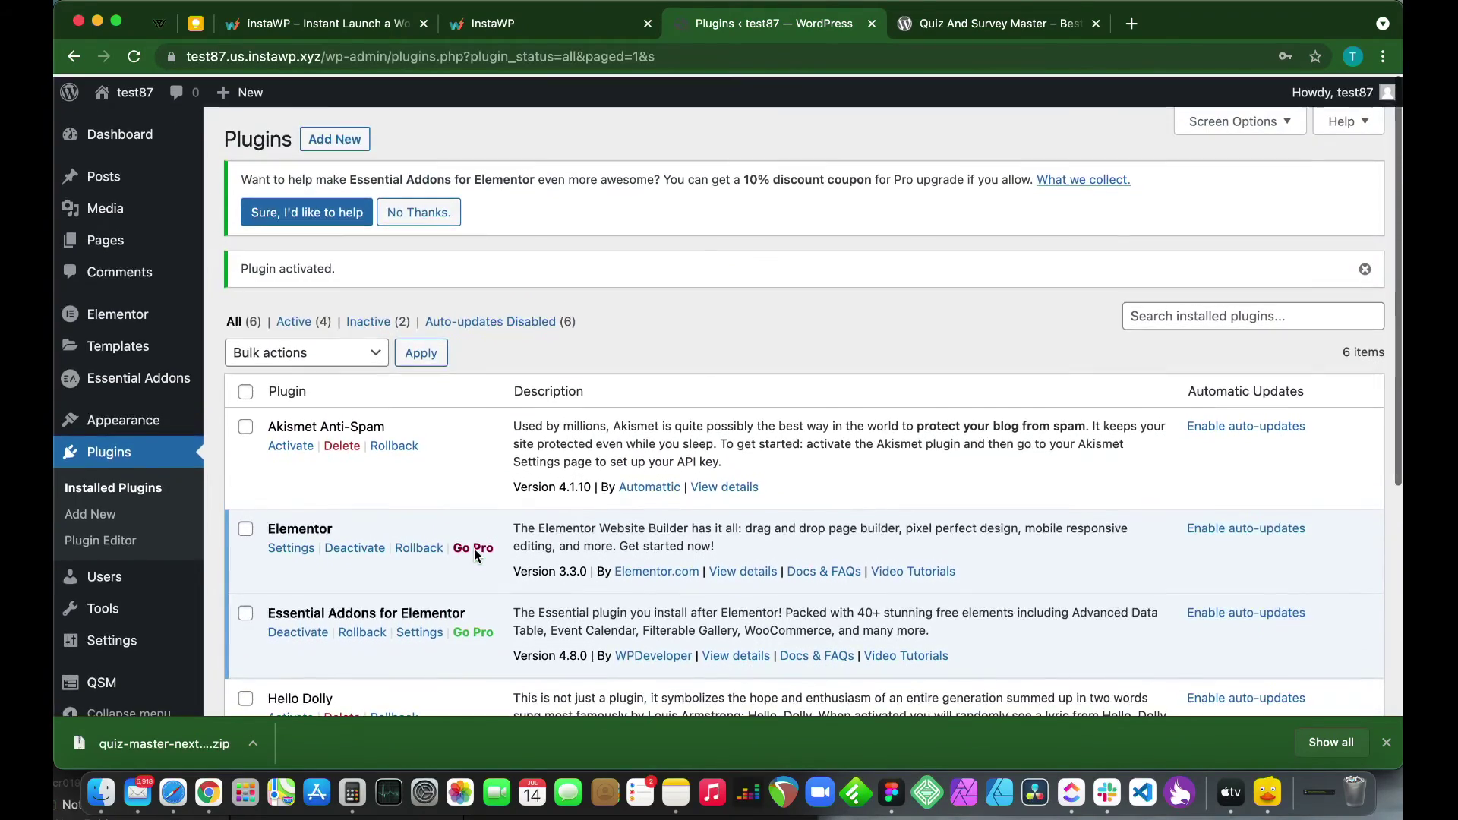
{"action": "scroll", "coordinate": [474, 548], "scroll_direction": "down", "scroll_amount": 2}
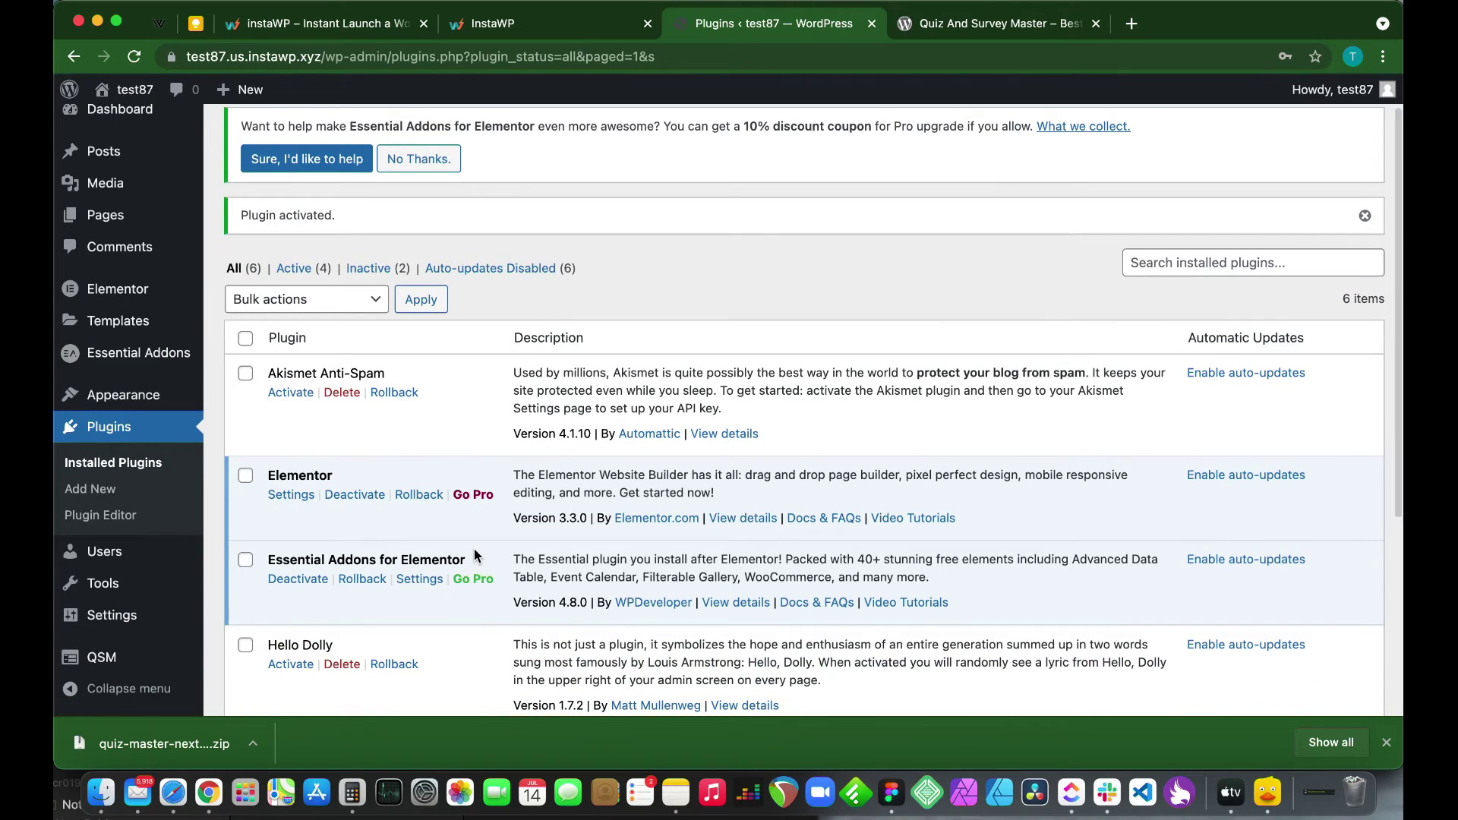
{"action": "left_click", "coordinate": [417, 495]}
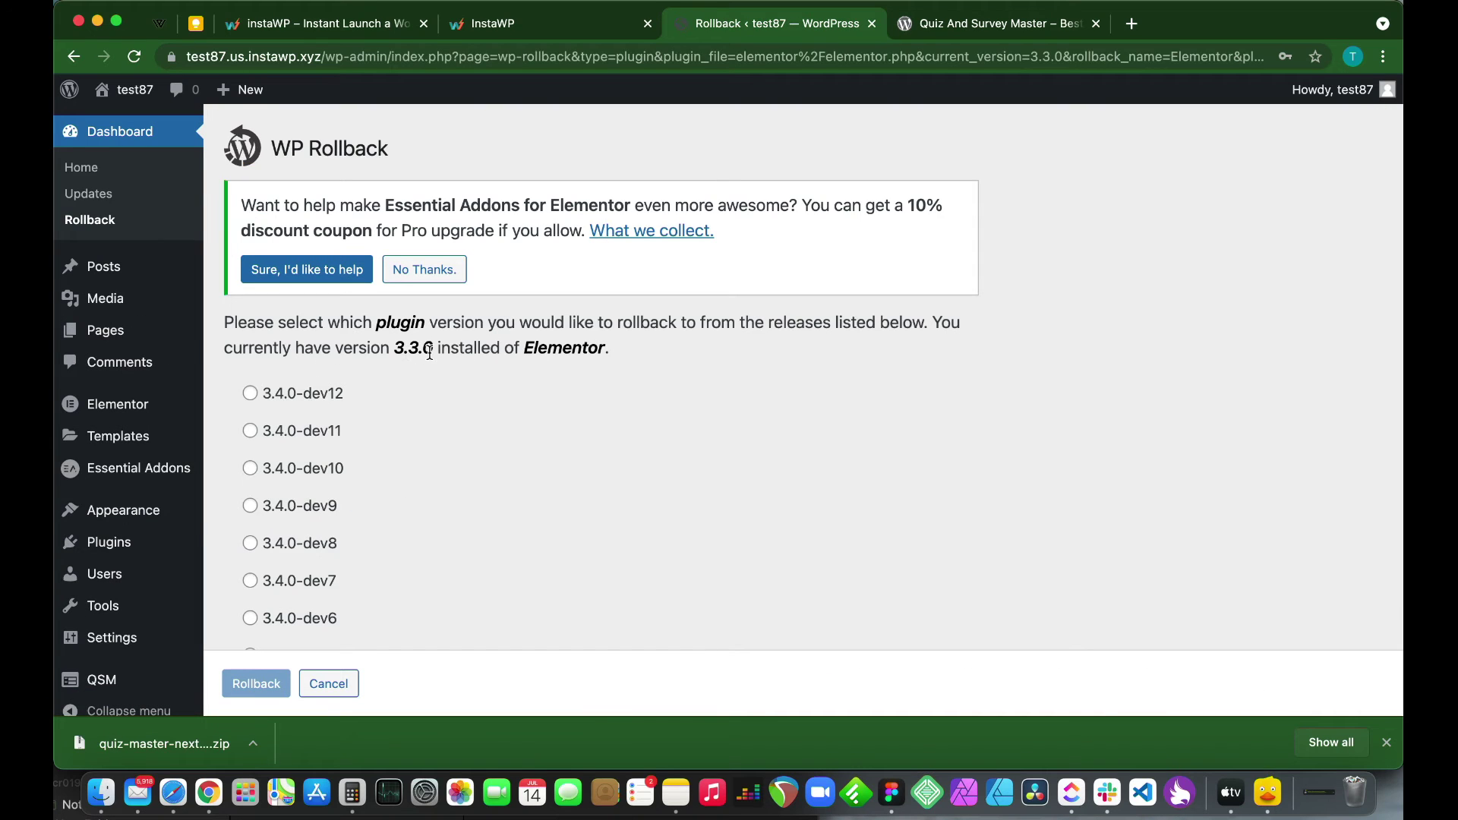
Roll Elementor back to version 3.1.4, confirm the rollback and reactivate the plugin.
{"action": "scroll", "coordinate": [458, 564], "scroll_direction": "down", "scroll_amount": 20}
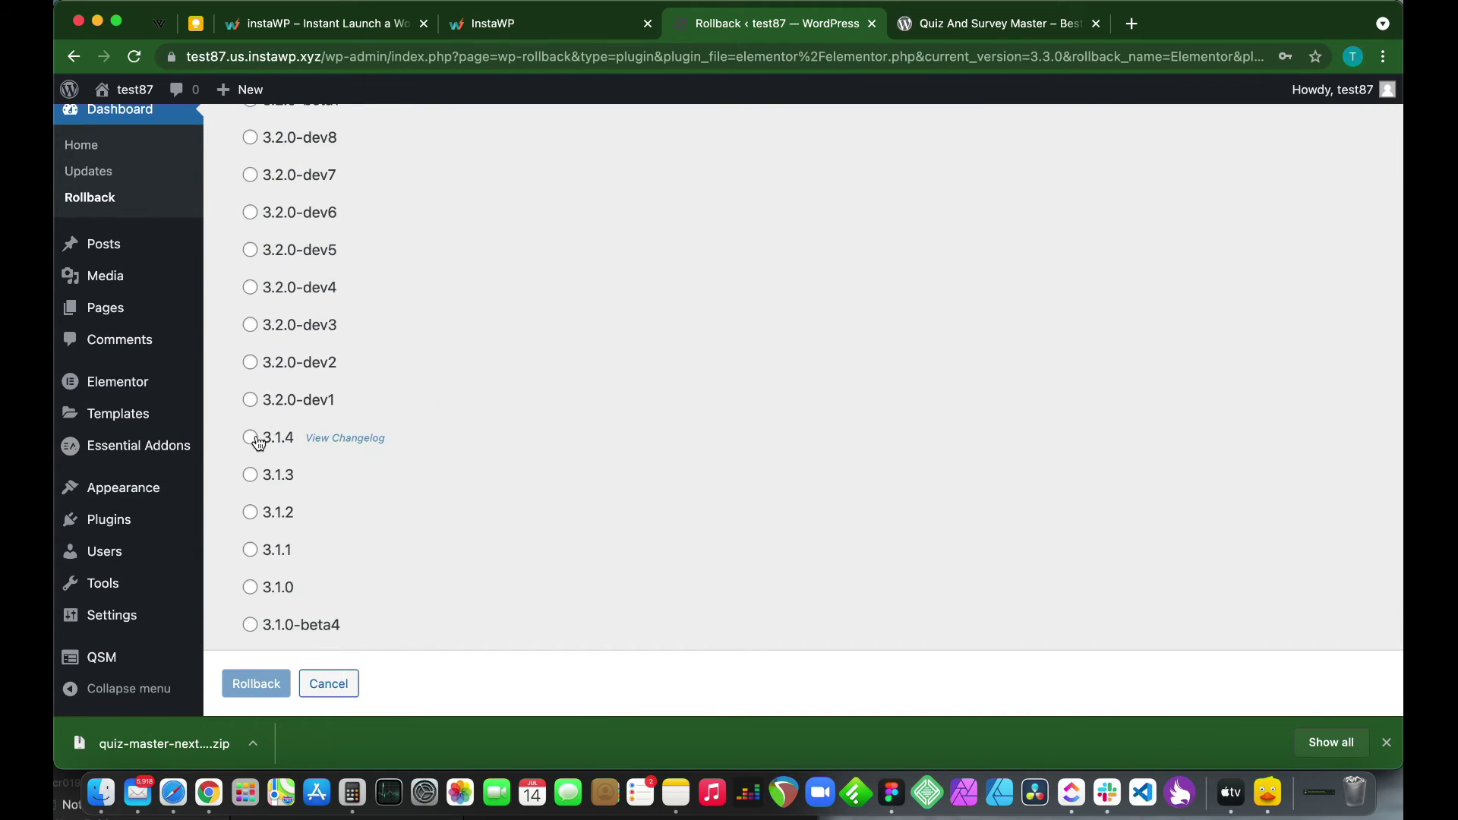
{"action": "left_click", "coordinate": [254, 436]}
{"action": "left_click", "coordinate": [255, 692]}
{"action": "left_click", "coordinate": [508, 547]}
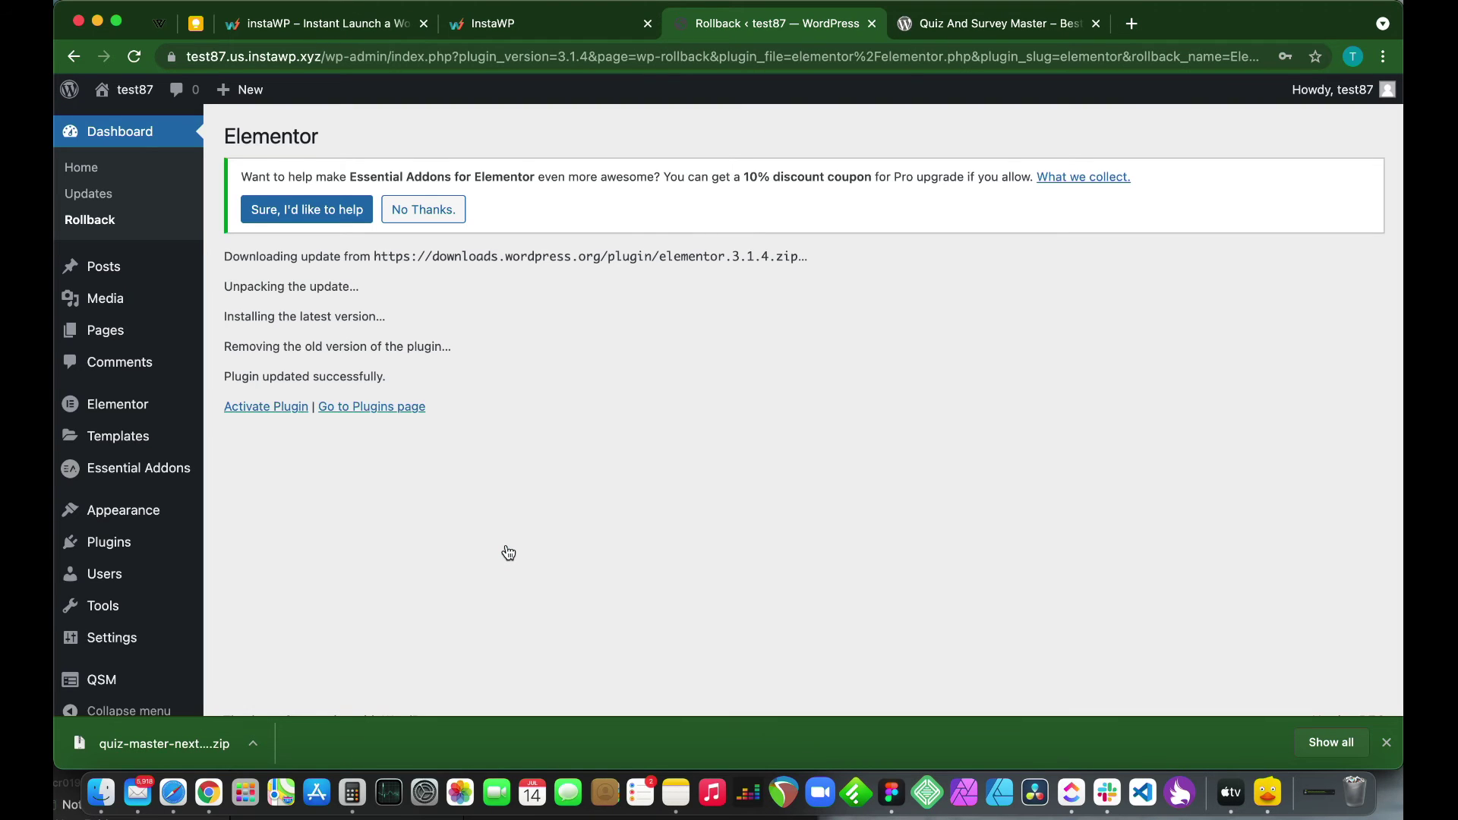
{"action": "left_click", "coordinate": [284, 410]}
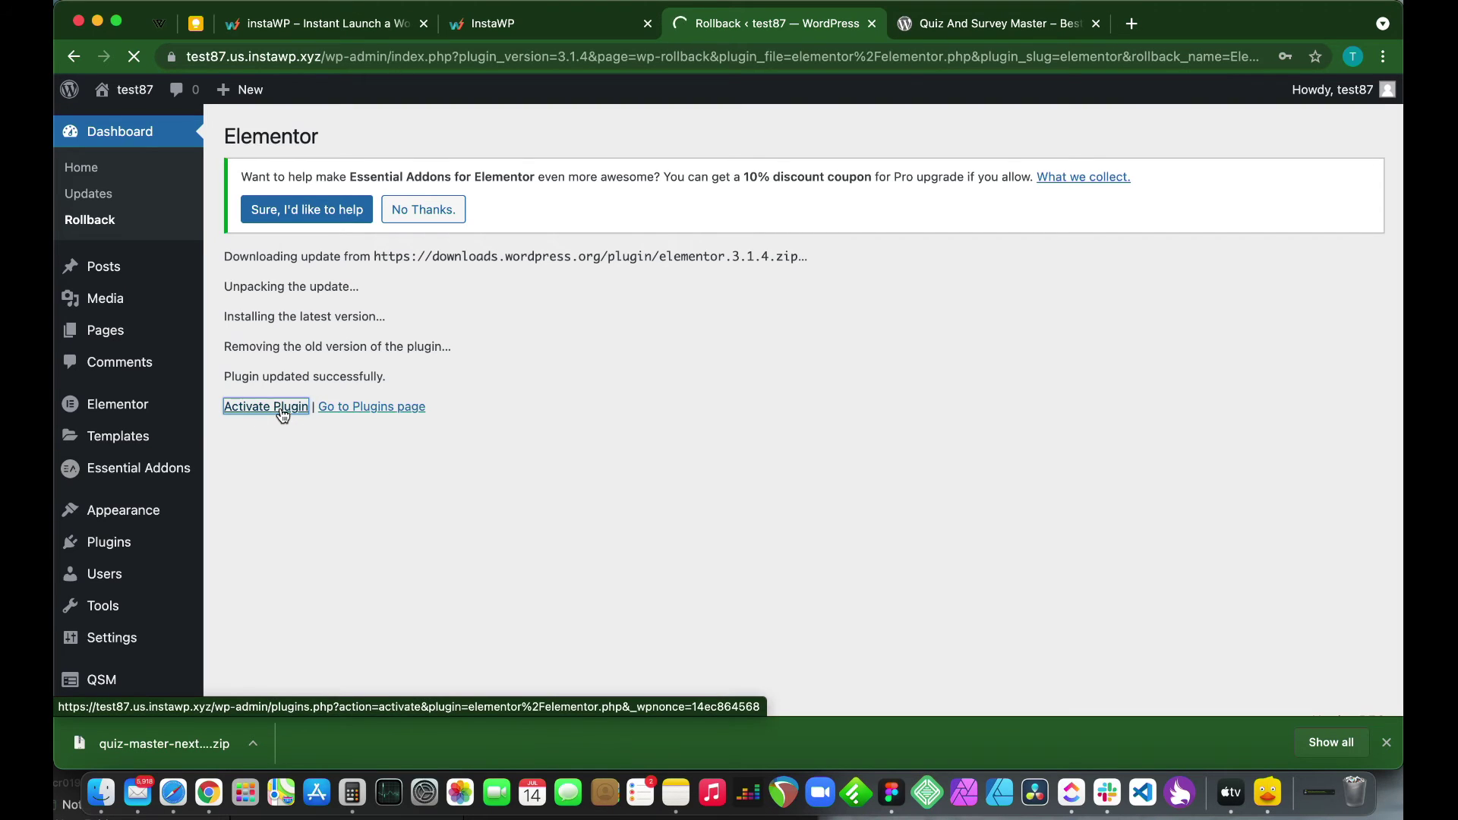
Open Elementor's advice on backing up before upgrading, skim the Update Issues article and return to the plugins list.
{"action": "scroll", "coordinate": [449, 526], "scroll_direction": "down", "scroll_amount": 5}
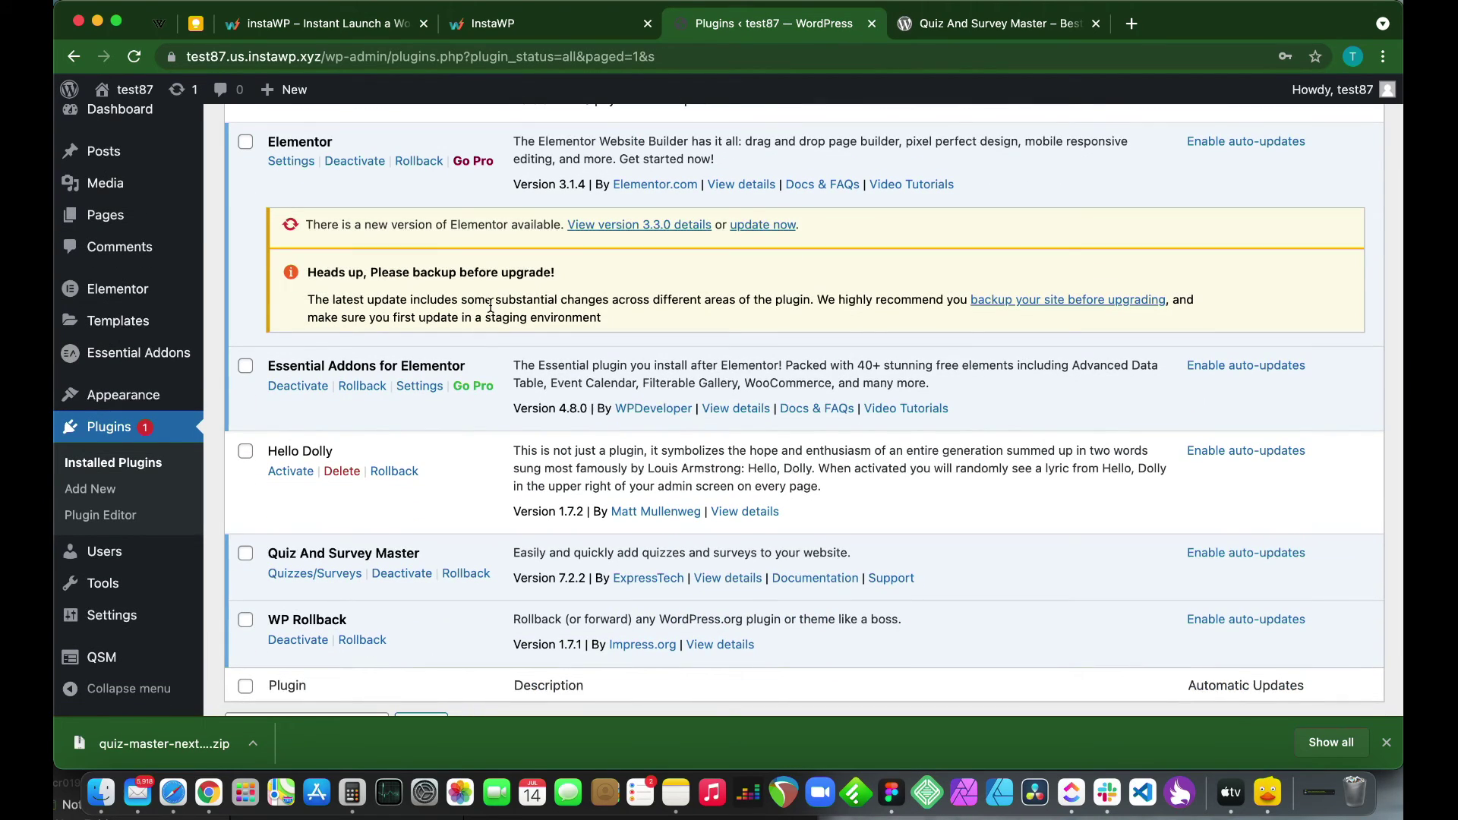
{"action": "left_click", "coordinate": [987, 301]}
{"action": "scroll", "coordinate": [624, 440], "scroll_direction": "down", "scroll_amount": 6}
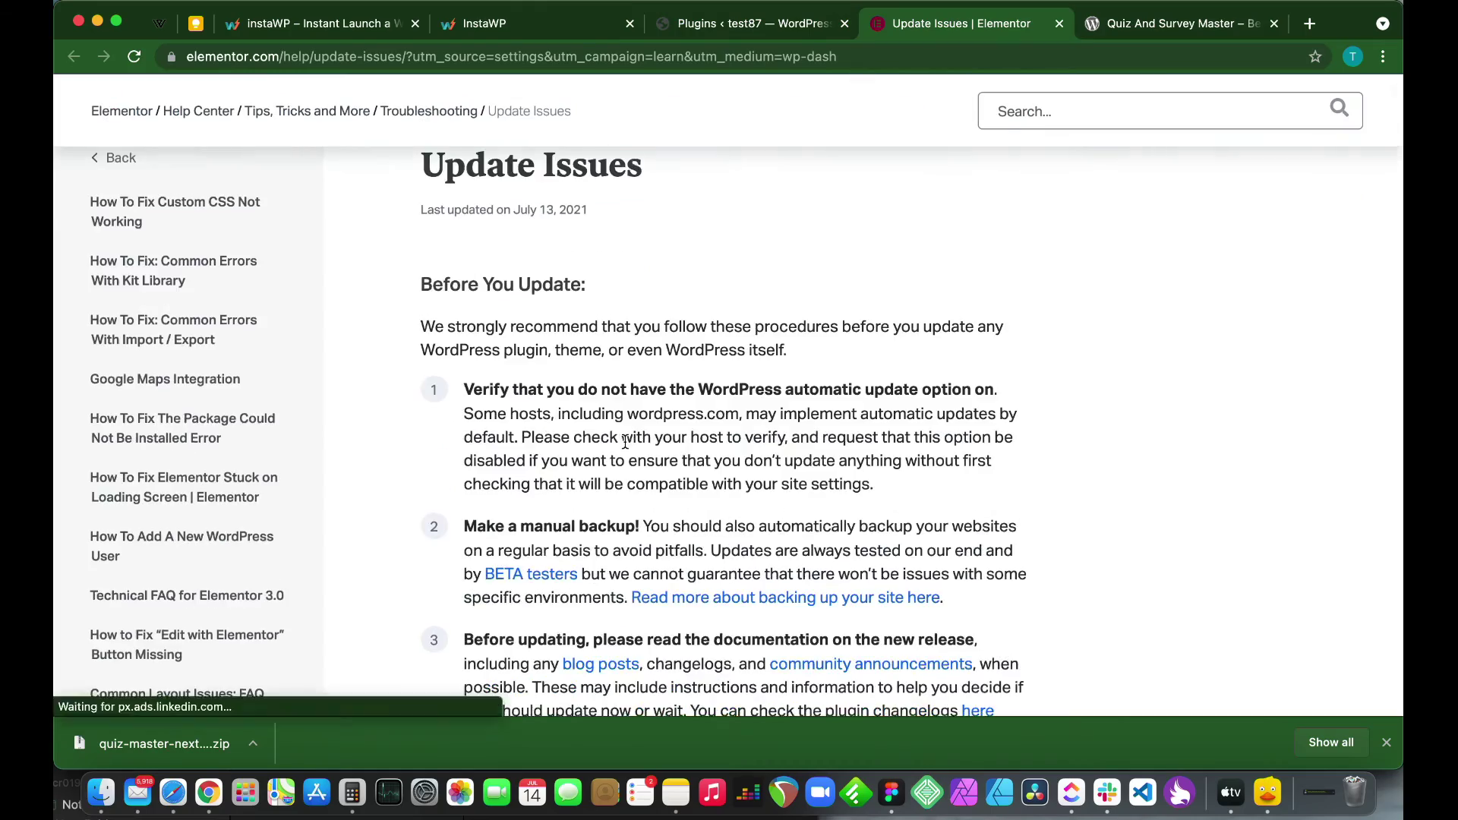
{"action": "scroll", "coordinate": [624, 440], "scroll_direction": "down", "scroll_amount": 9}
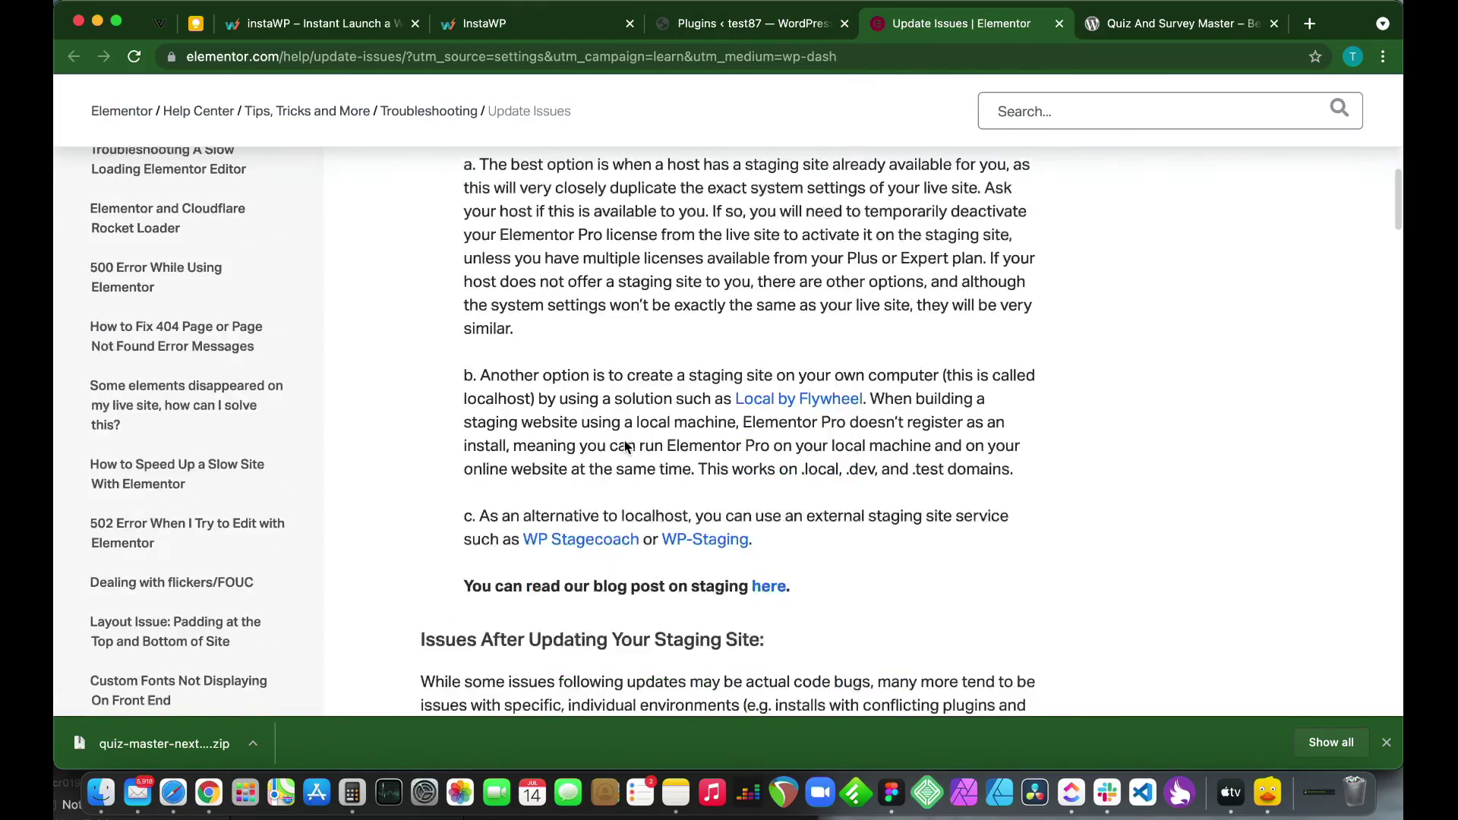
{"action": "scroll", "coordinate": [622, 571], "scroll_direction": "up", "scroll_amount": 15}
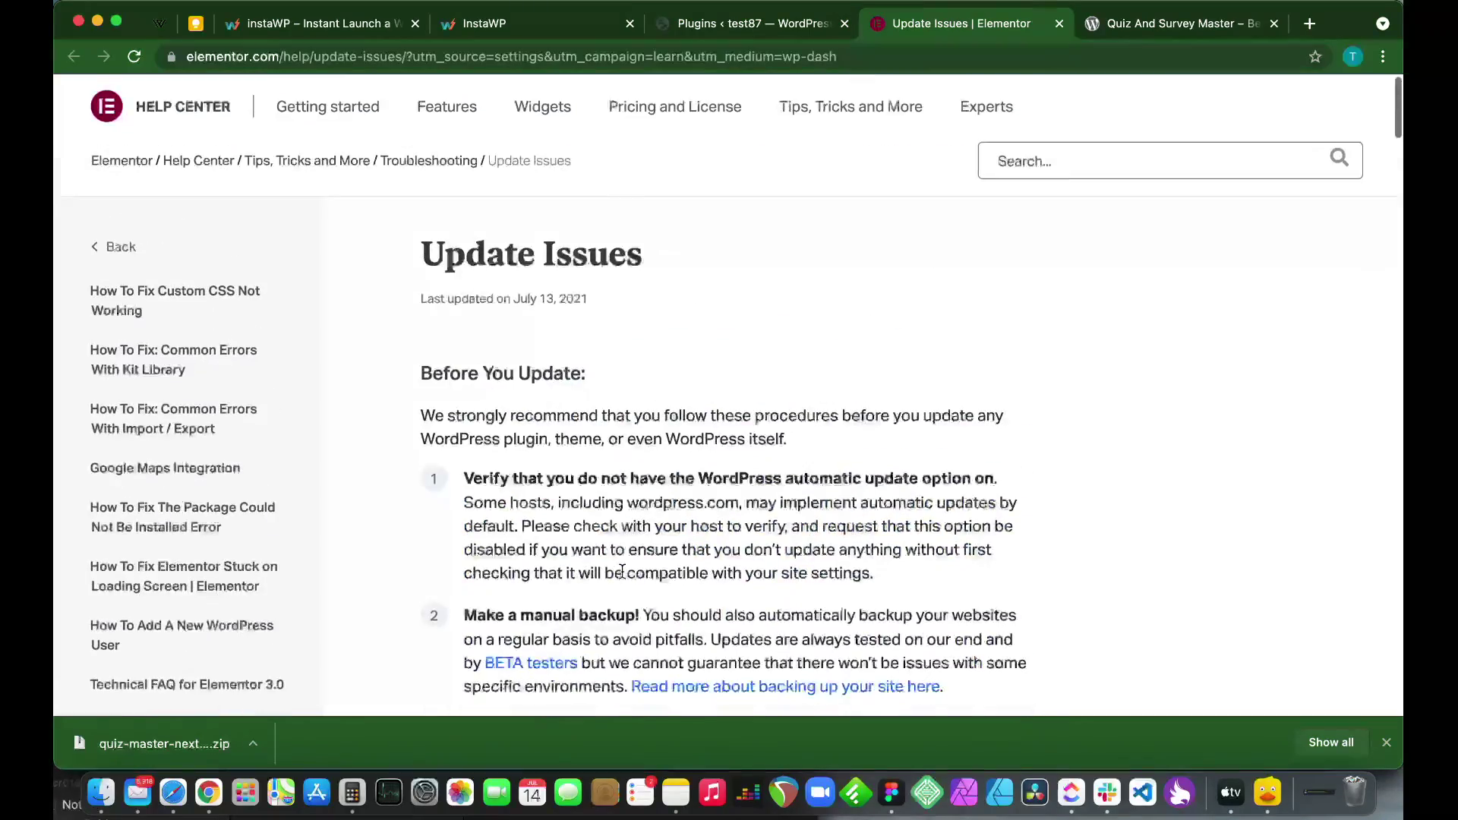
{"action": "left_click", "coordinate": [765, 32]}
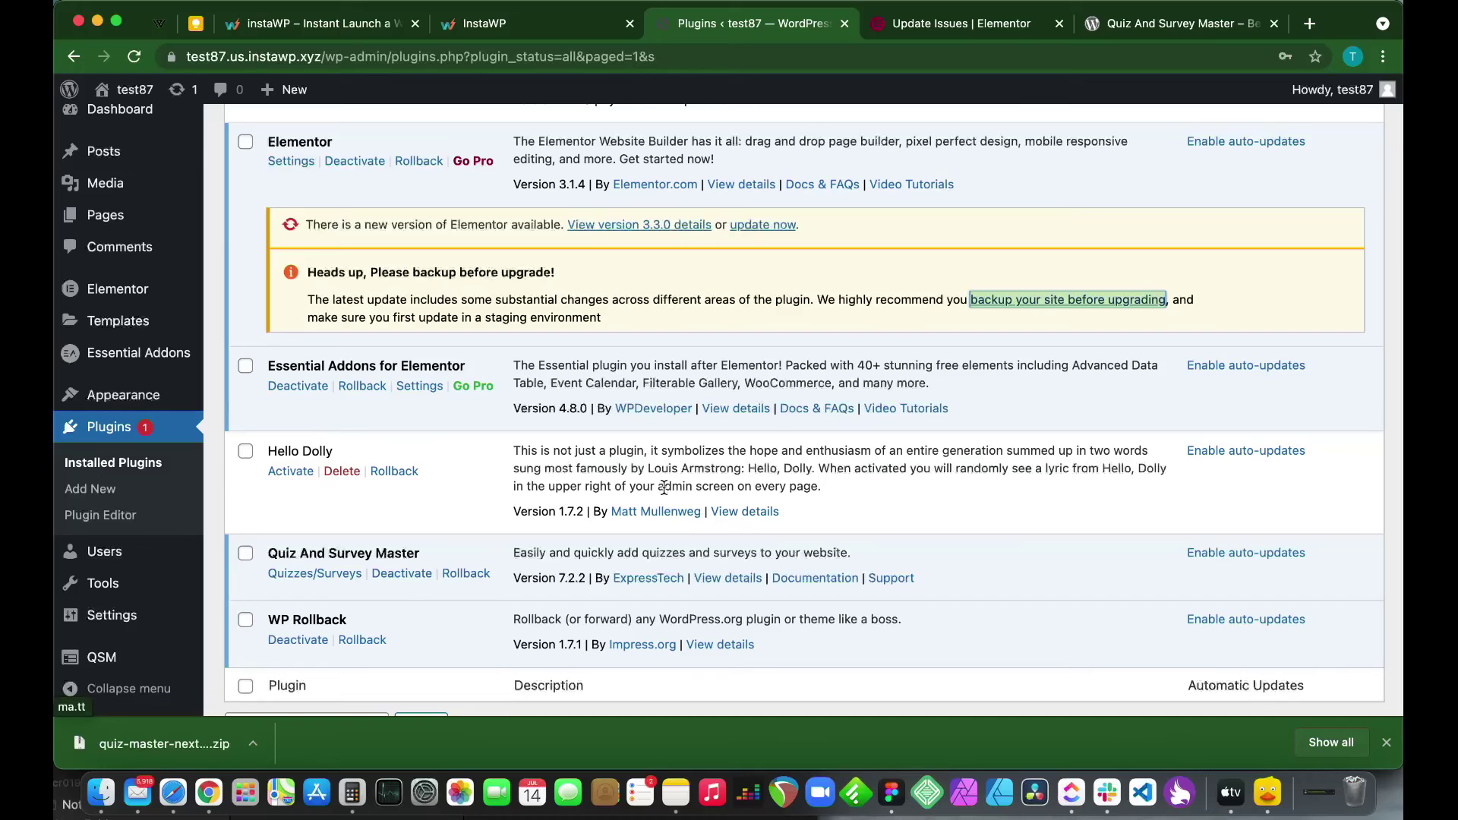
Roll Essential Addons for Elementor back to version 4.7.4 and reactivate the plugin.
{"action": "left_click", "coordinate": [362, 386]}
{"action": "scroll", "coordinate": [303, 504], "scroll_direction": "down", "scroll_amount": 3}
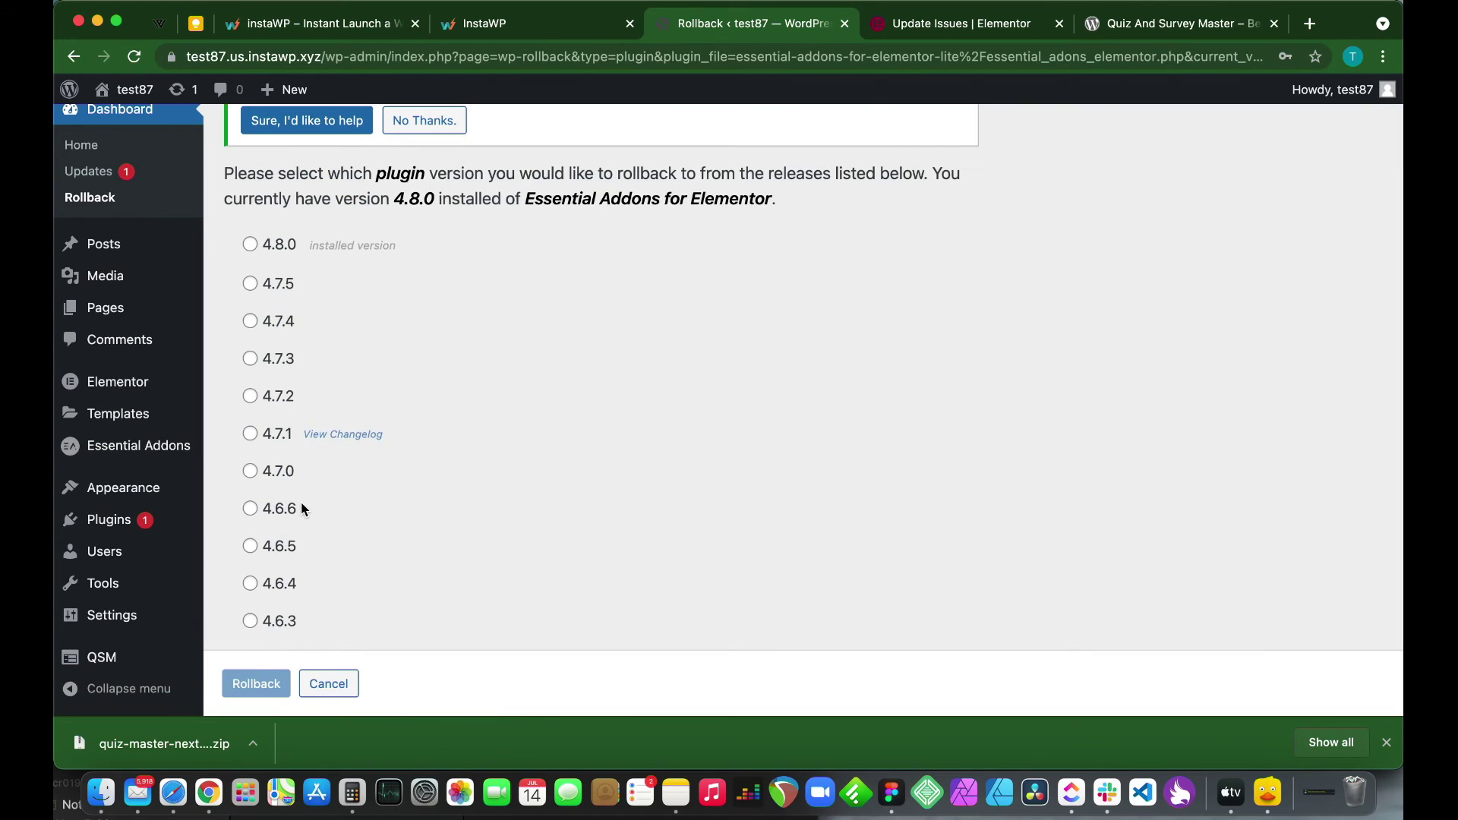
{"action": "left_click", "coordinate": [250, 320]}
{"action": "left_click", "coordinate": [256, 683]}
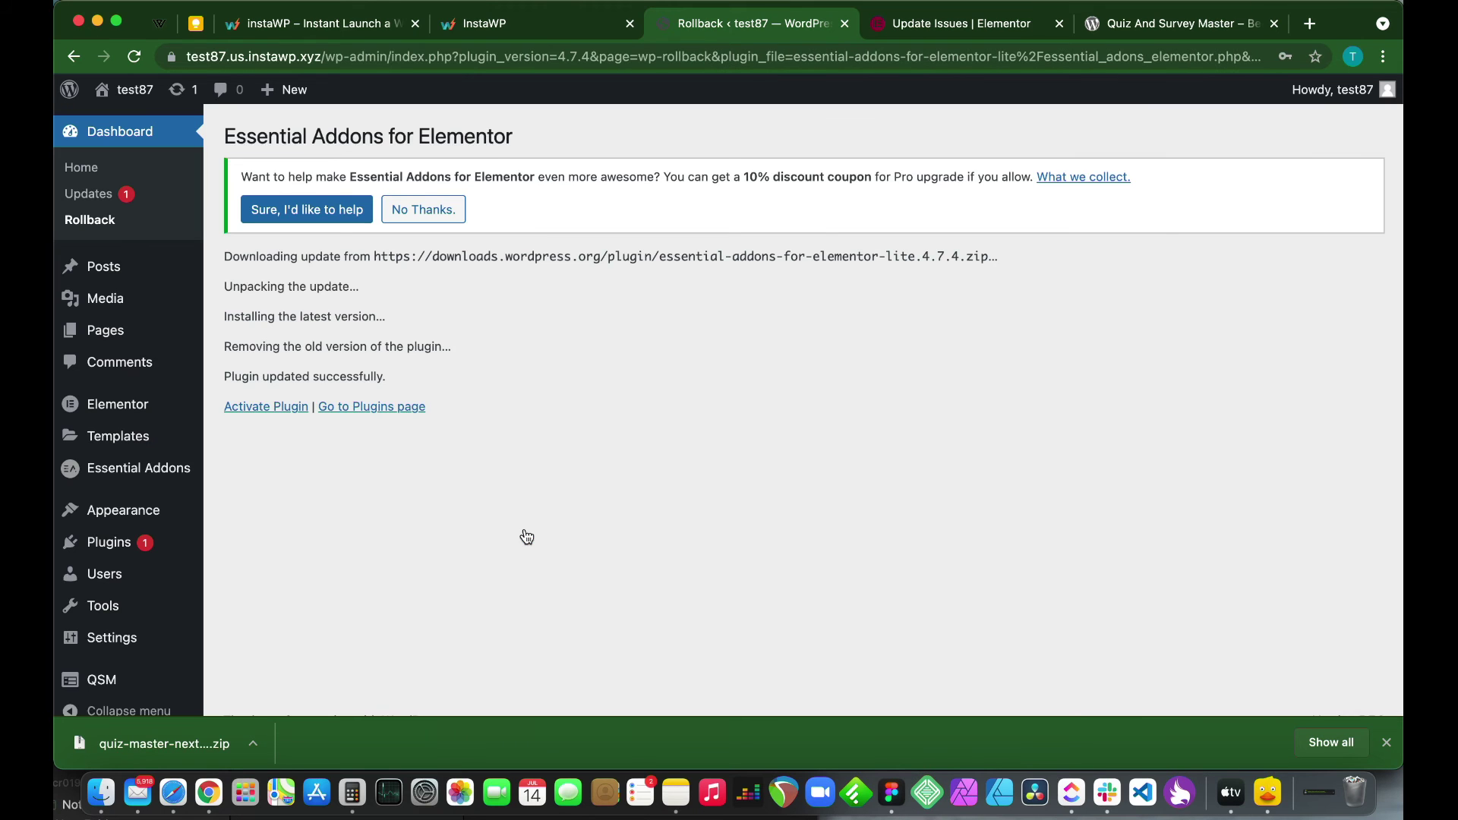
{"action": "left_click", "coordinate": [293, 410]}
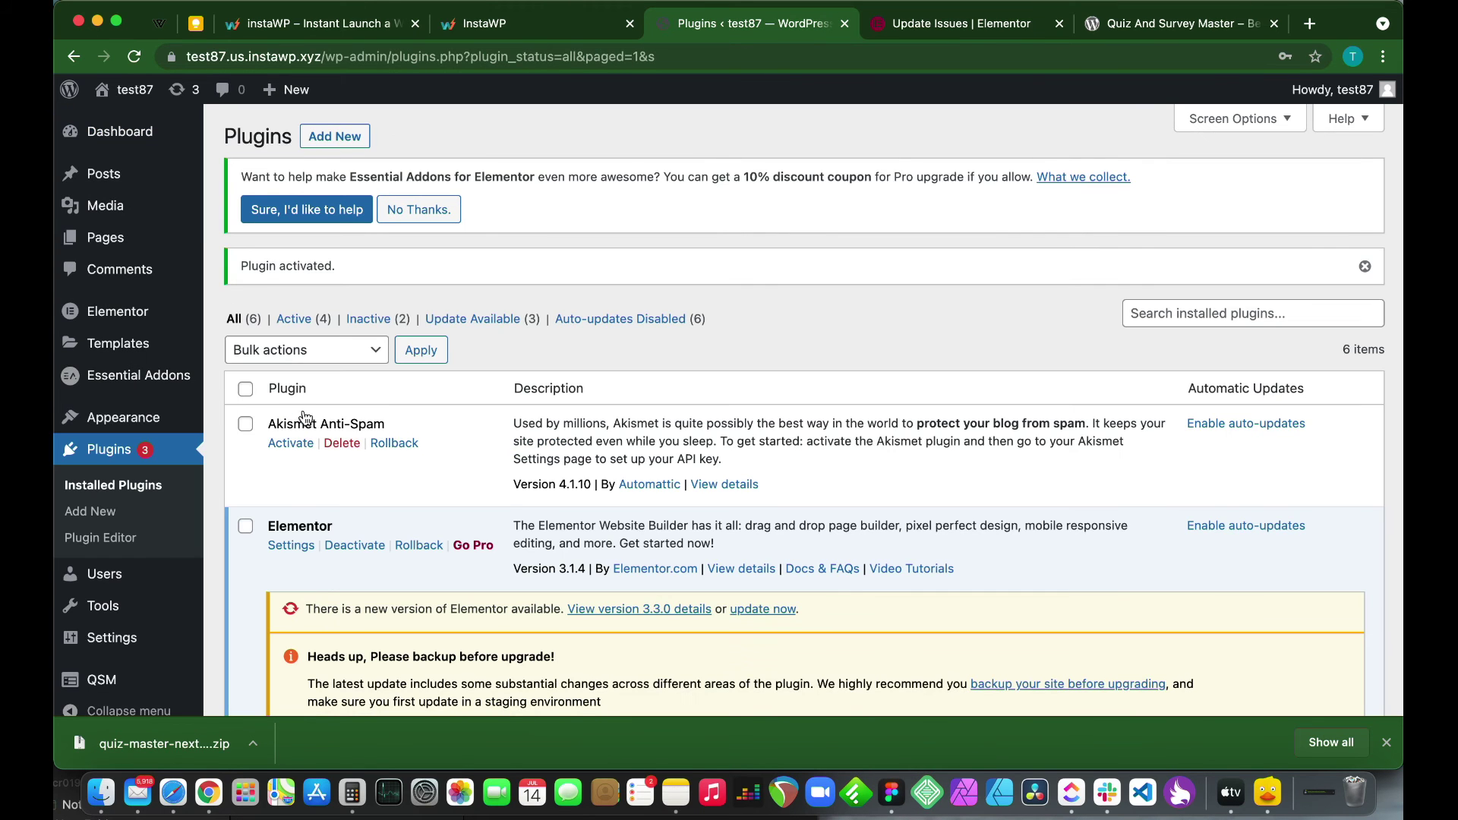
Check the plugins list for available updates and select Elementor, Essential Addons for Elementor, and Quiz And Survey Master.
{"action": "scroll", "coordinate": [467, 531], "scroll_direction": "down", "scroll_amount": 5}
{"action": "scroll", "coordinate": [469, 529], "scroll_direction": "down", "scroll_amount": 3}
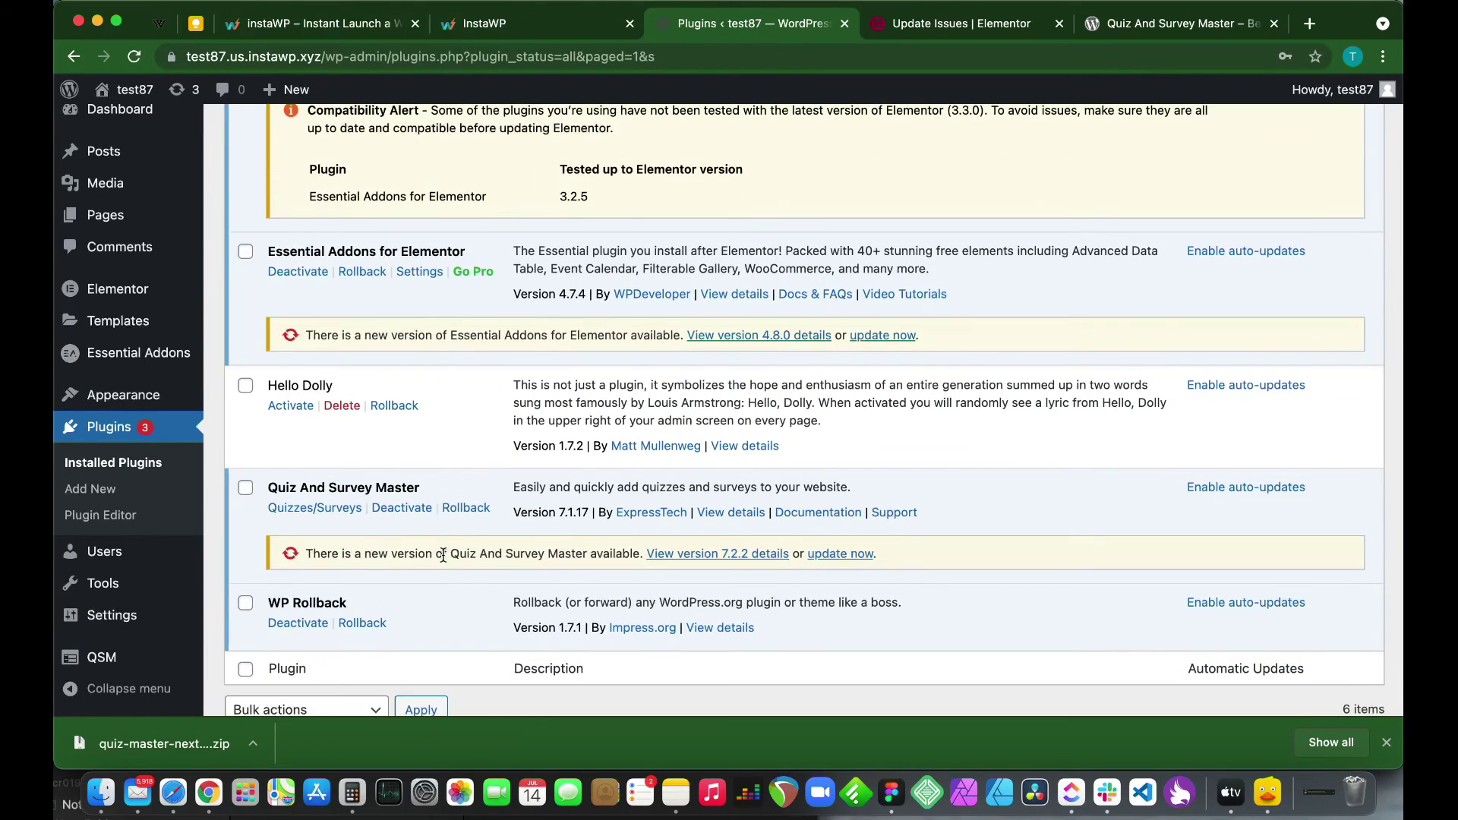
{"action": "scroll", "coordinate": [454, 555], "scroll_direction": "down", "scroll_amount": 2}
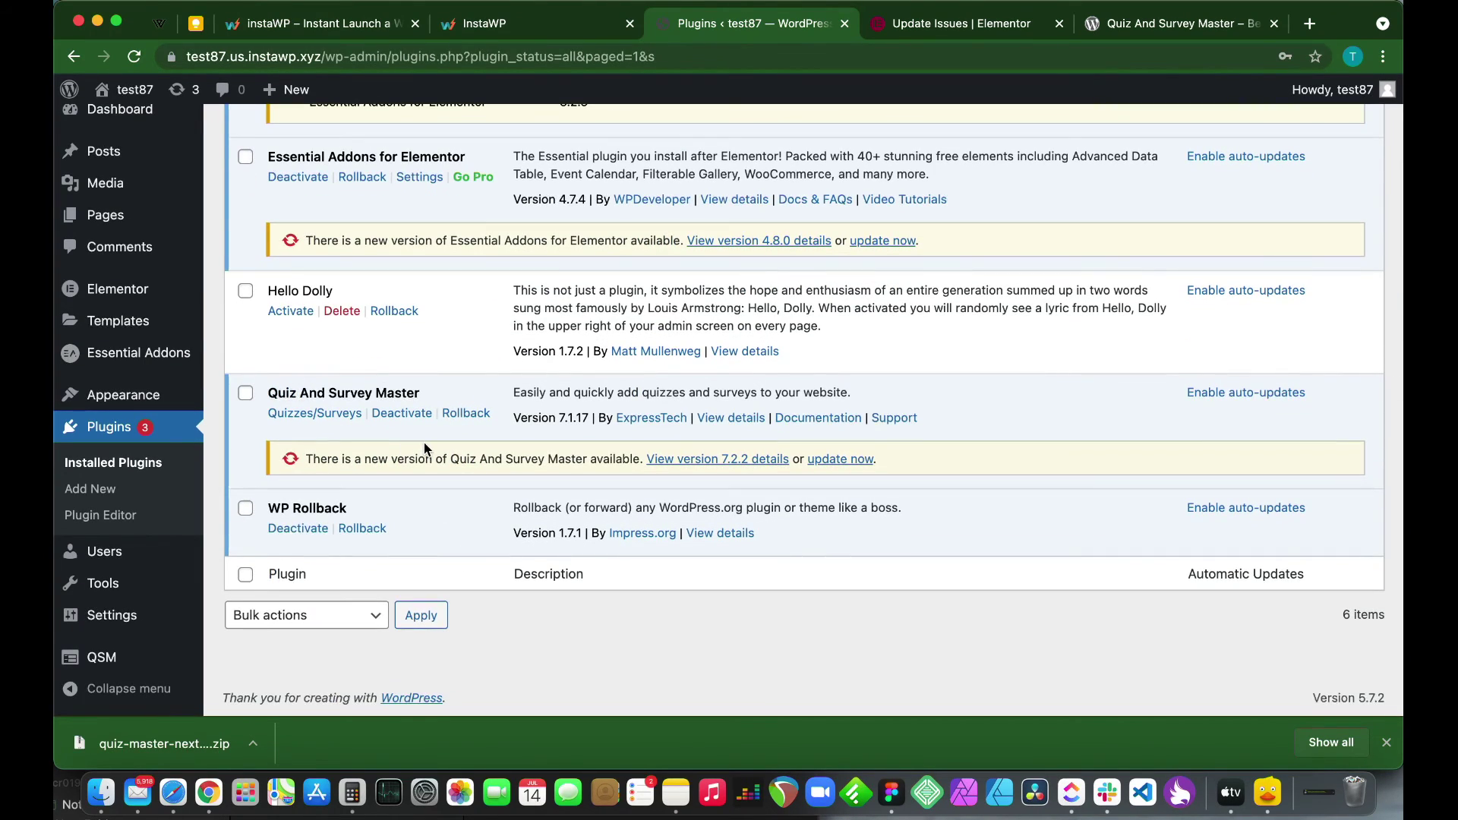
{"action": "scroll", "coordinate": [423, 442], "scroll_direction": "up", "scroll_amount": 7}
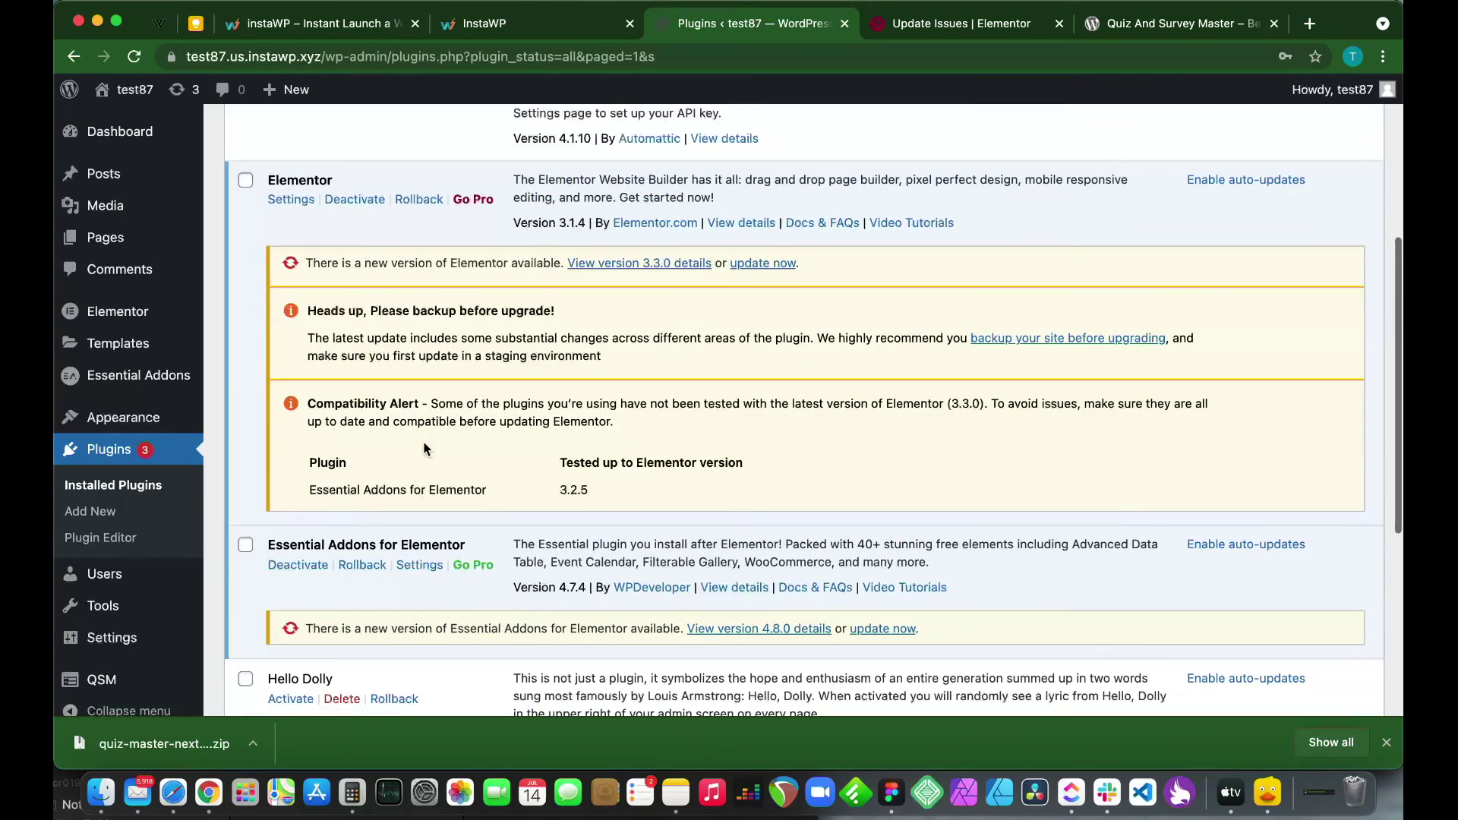
{"action": "scroll", "coordinate": [424, 448], "scroll_direction": "up", "scroll_amount": 2}
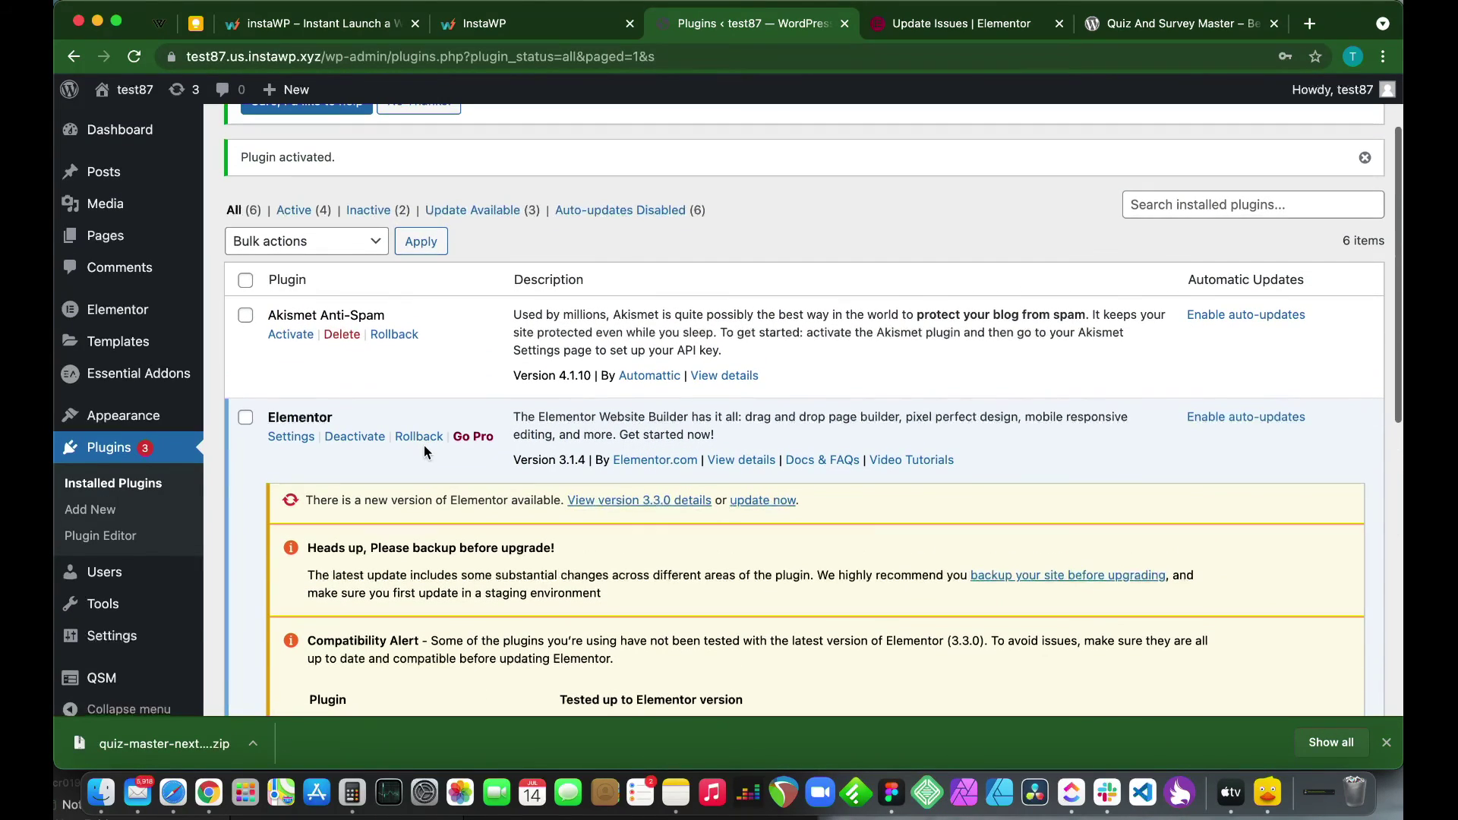
{"action": "left_click", "coordinate": [245, 419]}
{"action": "scroll", "coordinate": [275, 461], "scroll_direction": "down", "scroll_amount": 5}
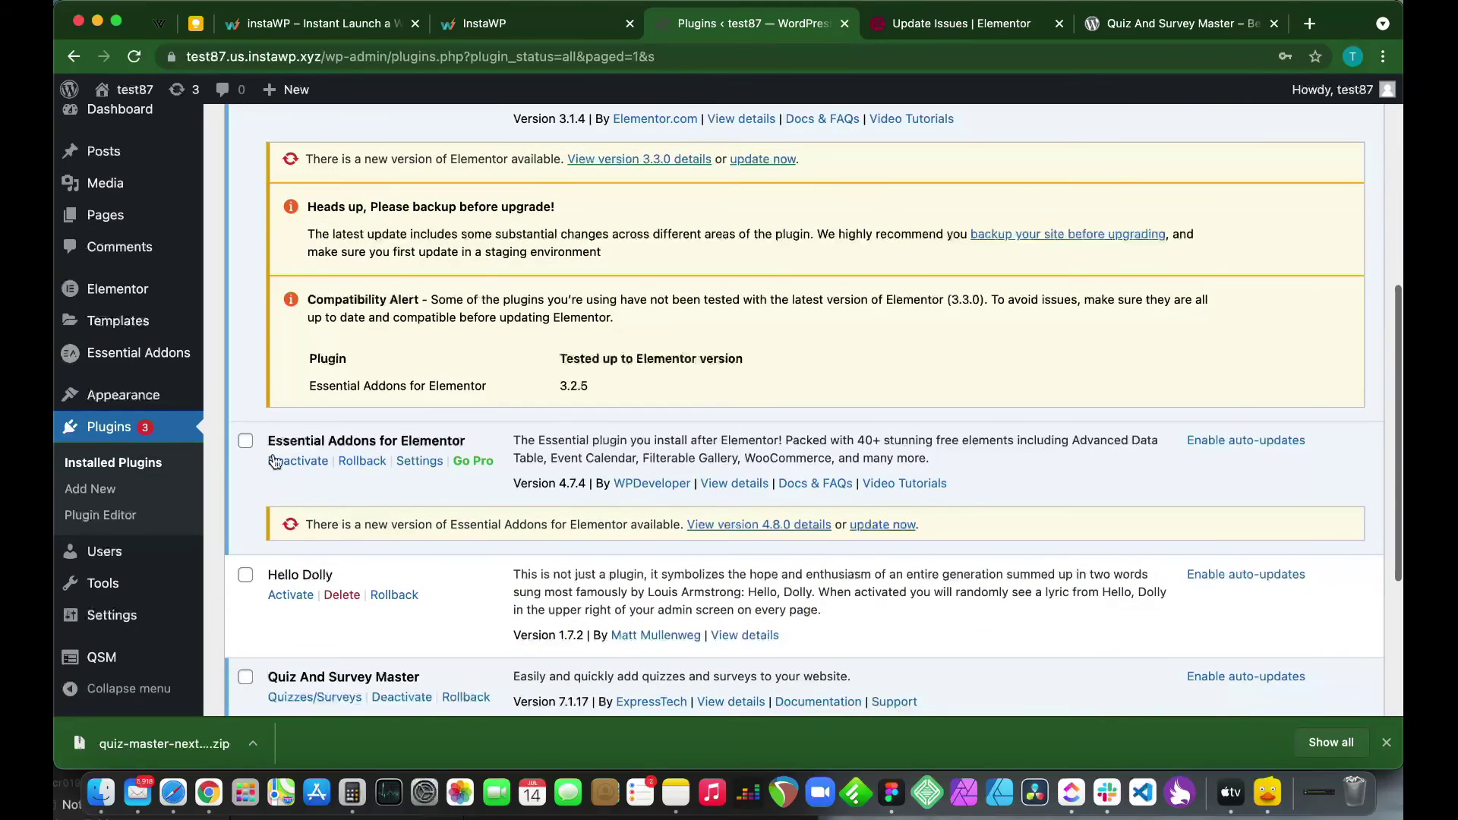
{"action": "left_click", "coordinate": [246, 440]}
{"action": "scroll", "coordinate": [258, 577], "scroll_direction": "down", "scroll_amount": 2}
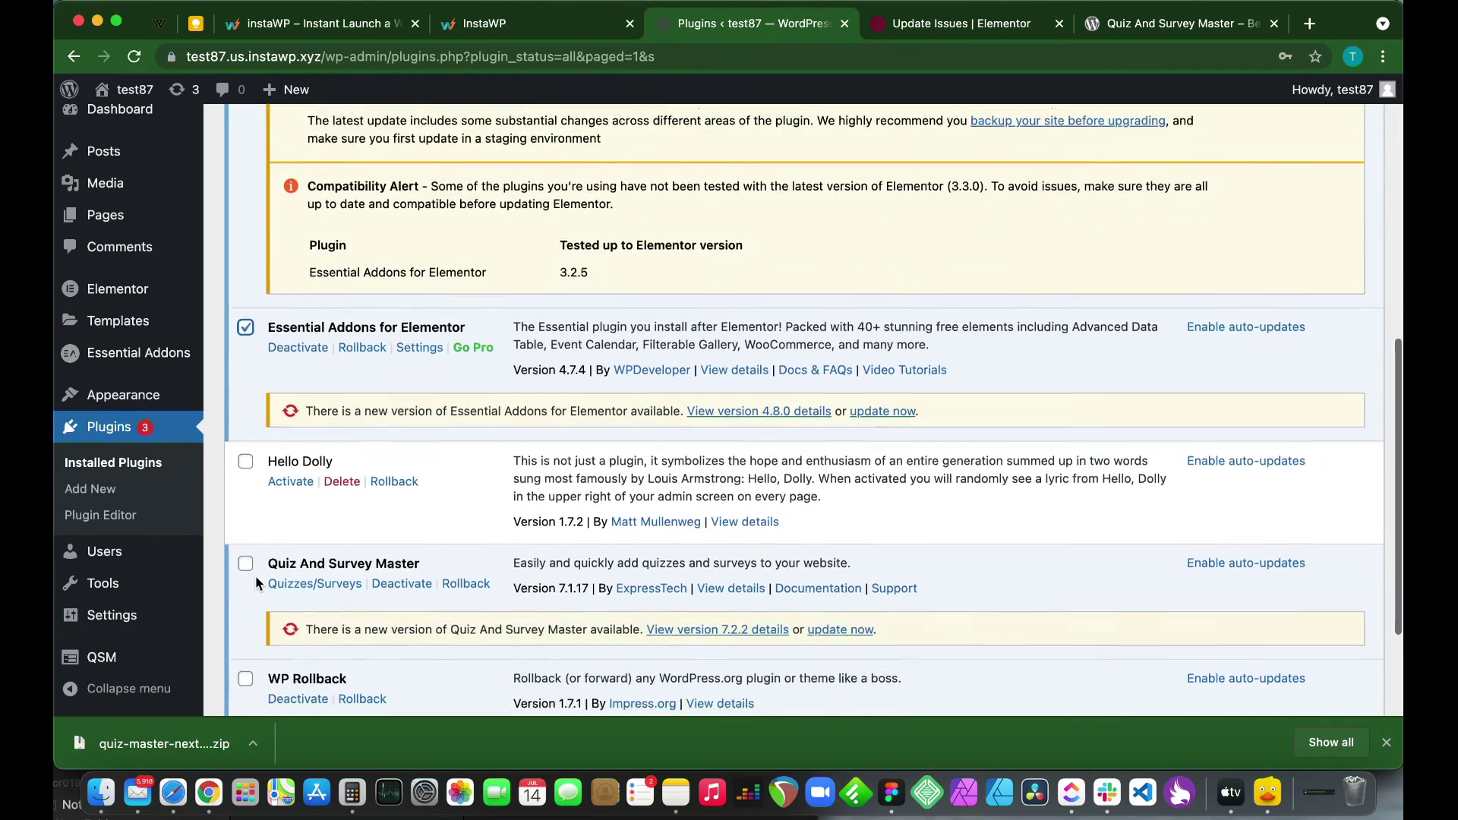
{"action": "scroll", "coordinate": [255, 576], "scroll_direction": "down", "scroll_amount": 1}
{"action": "left_click", "coordinate": [245, 504]}
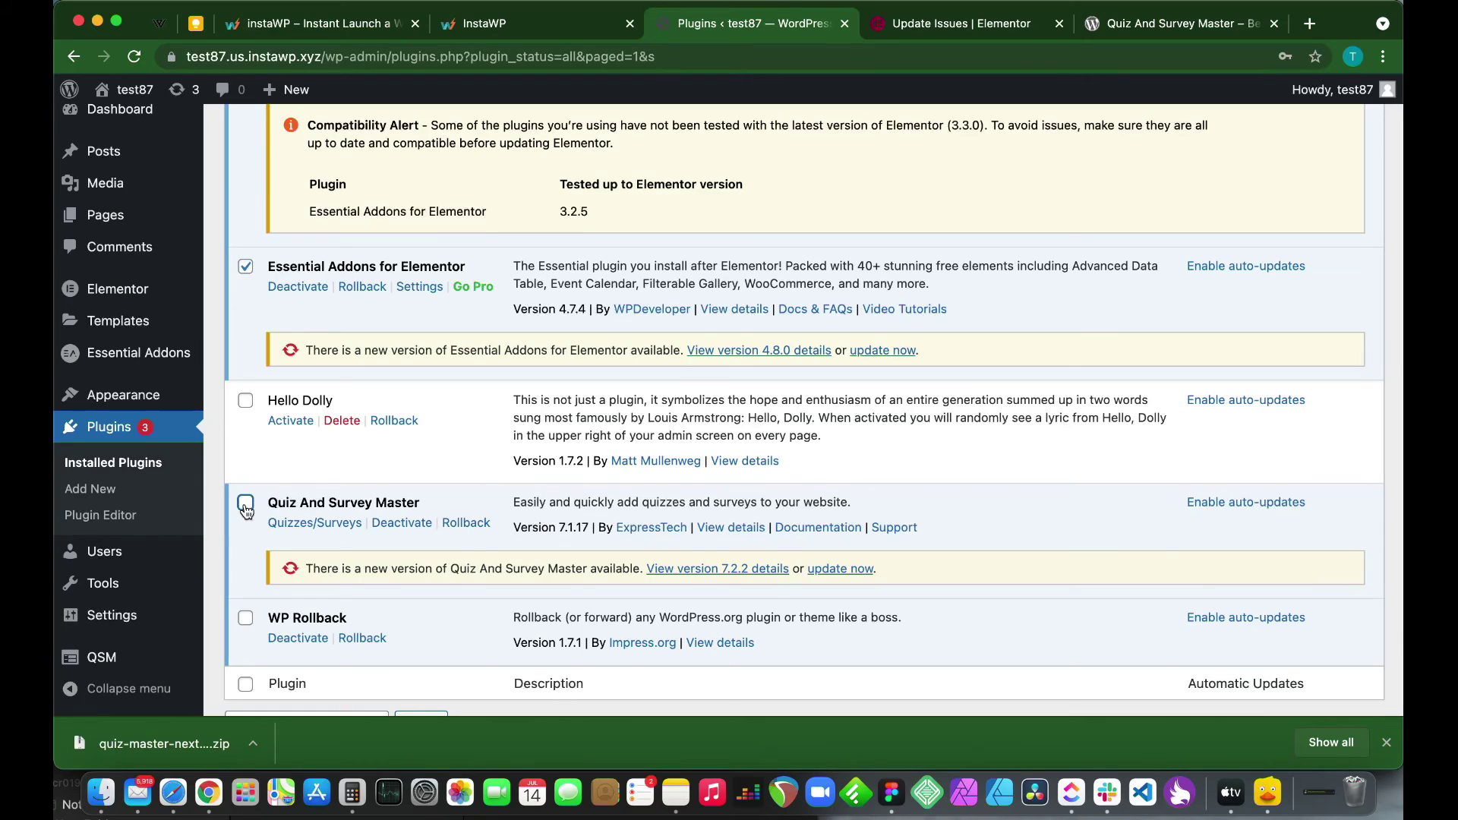
Apply the bulk Update action to the selected plugins and follow each plugin's update progress in the list.
{"action": "scroll", "coordinate": [372, 485], "scroll_direction": "up", "scroll_amount": 10}
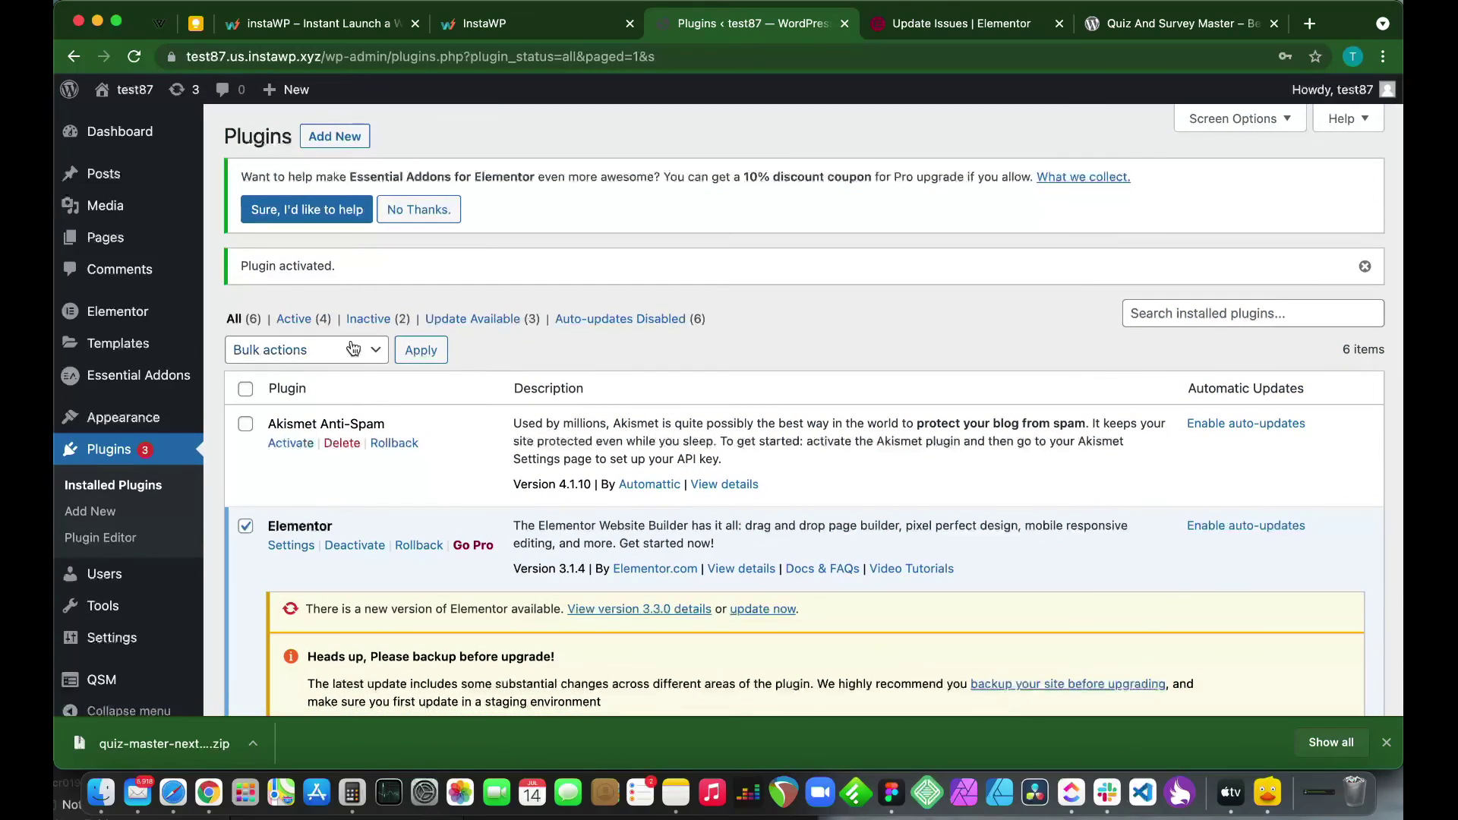
{"action": "left_click", "coordinate": [365, 351]}
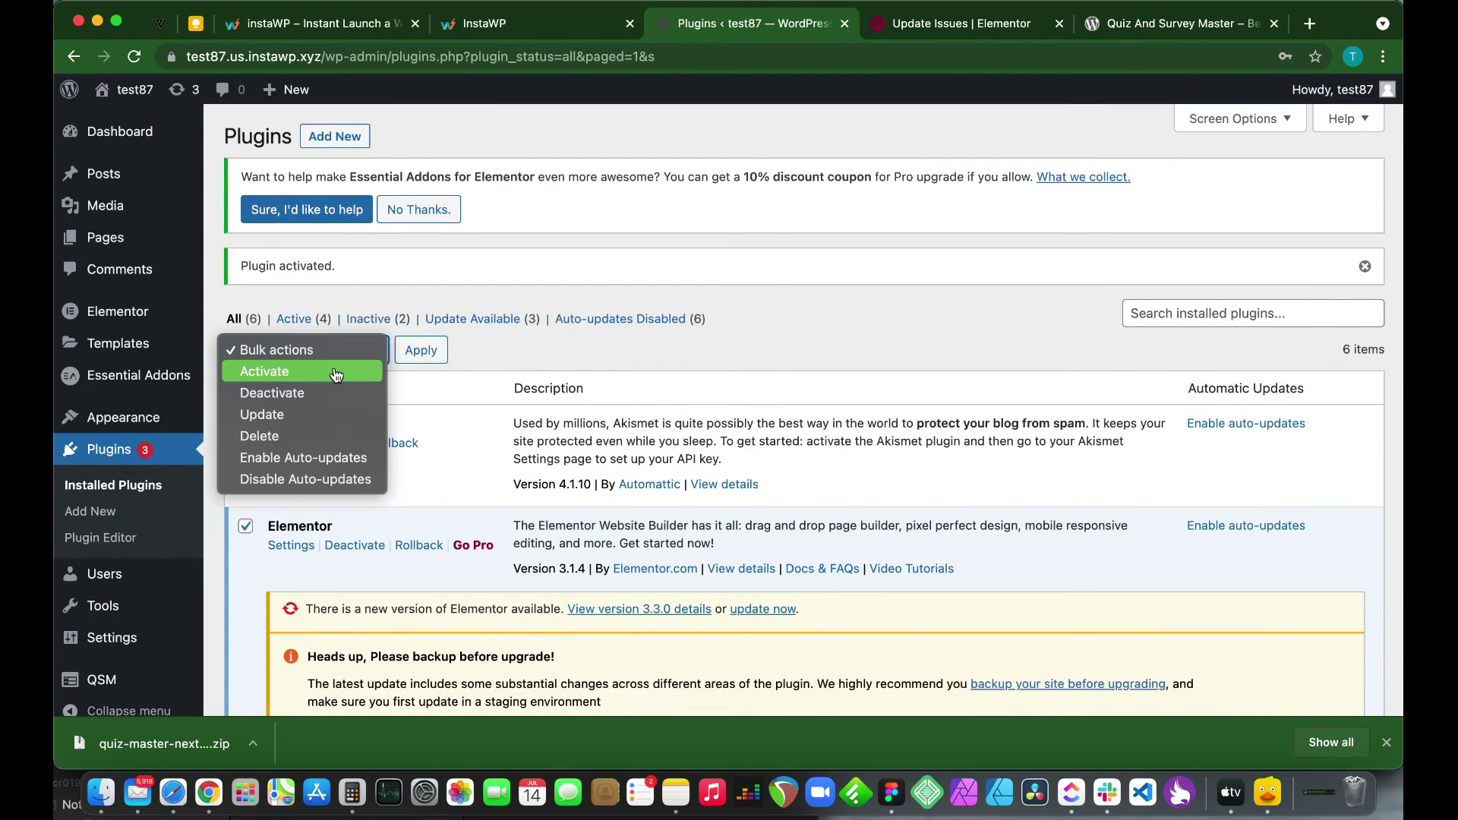
{"action": "left_click", "coordinate": [287, 416]}
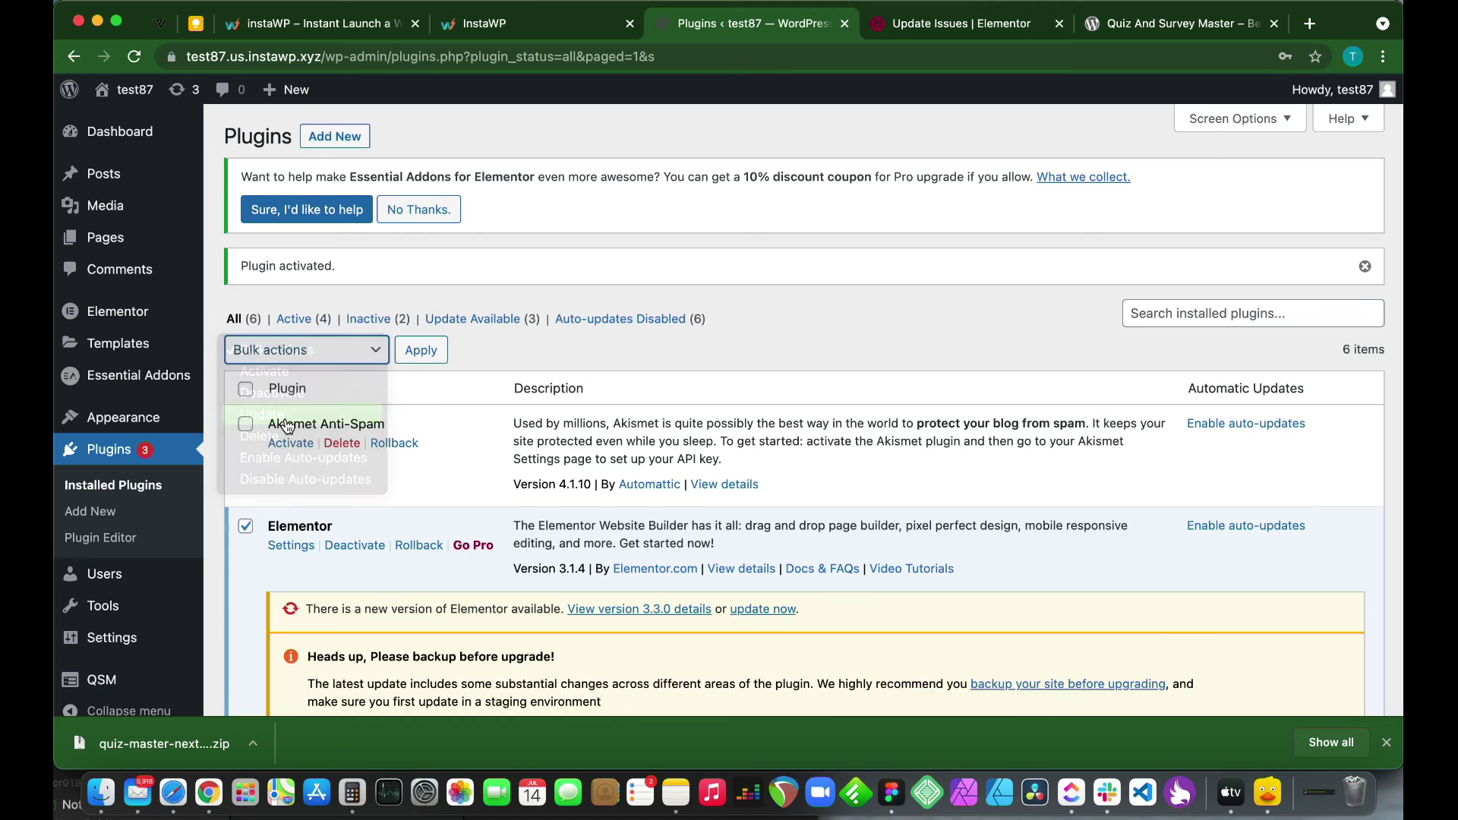
{"action": "left_click", "coordinate": [418, 353]}
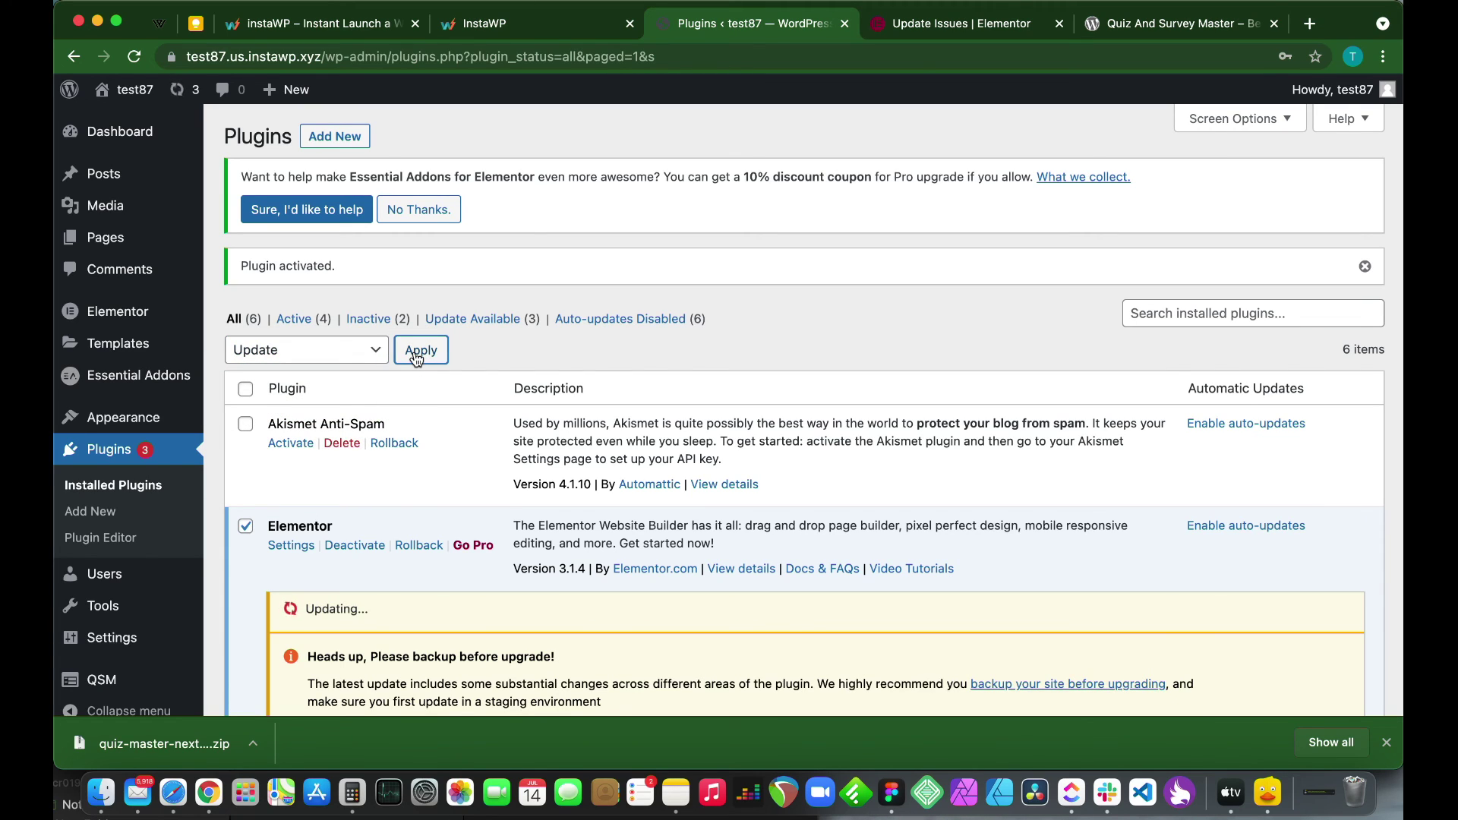
{"action": "scroll", "coordinate": [618, 479], "scroll_direction": "down", "scroll_amount": 7}
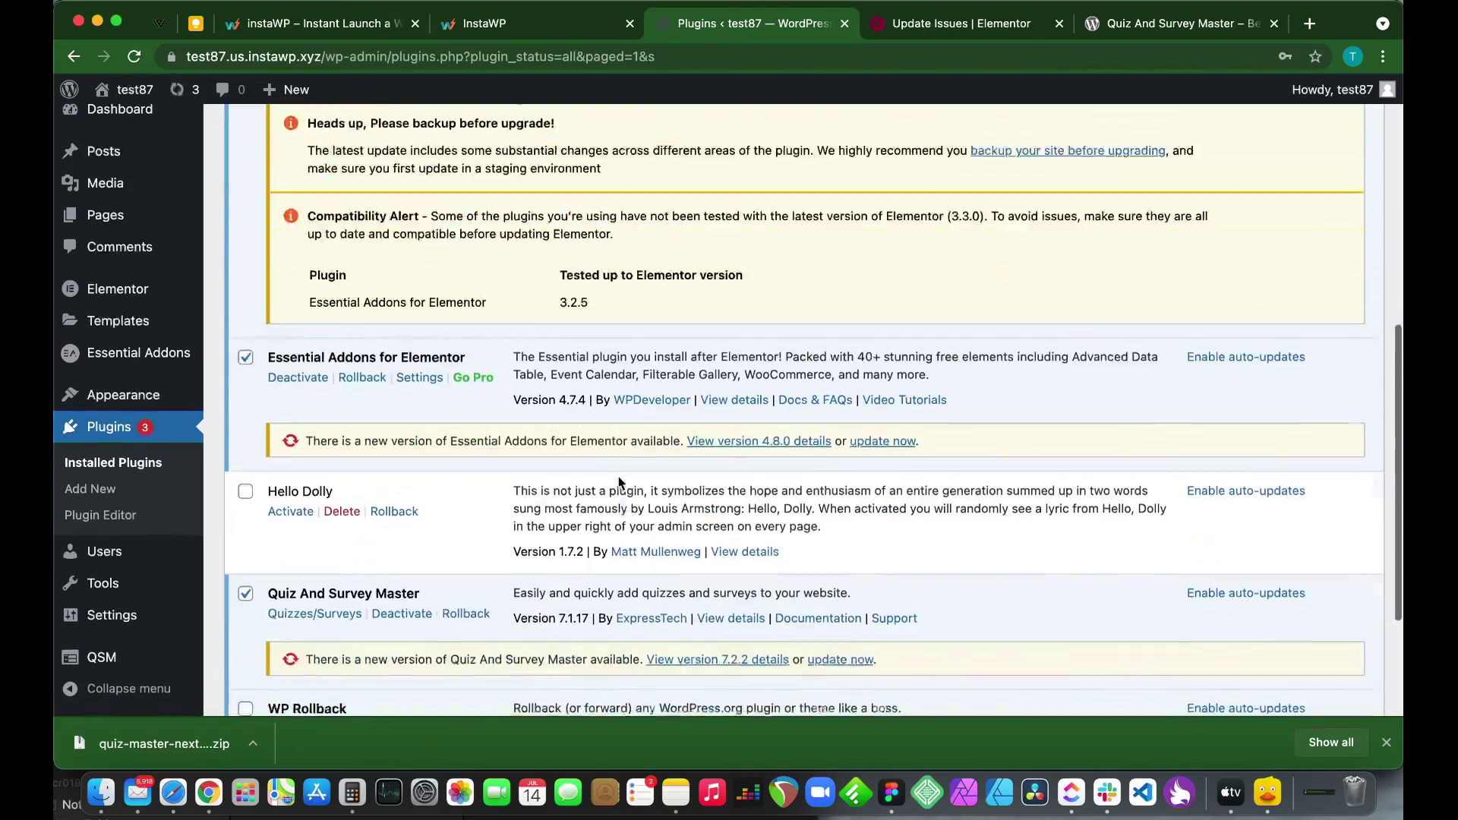
{"action": "scroll", "coordinate": [618, 476], "scroll_direction": "up", "scroll_amount": 5}
{"action": "scroll", "coordinate": [618, 476], "scroll_direction": "down", "scroll_amount": 2}
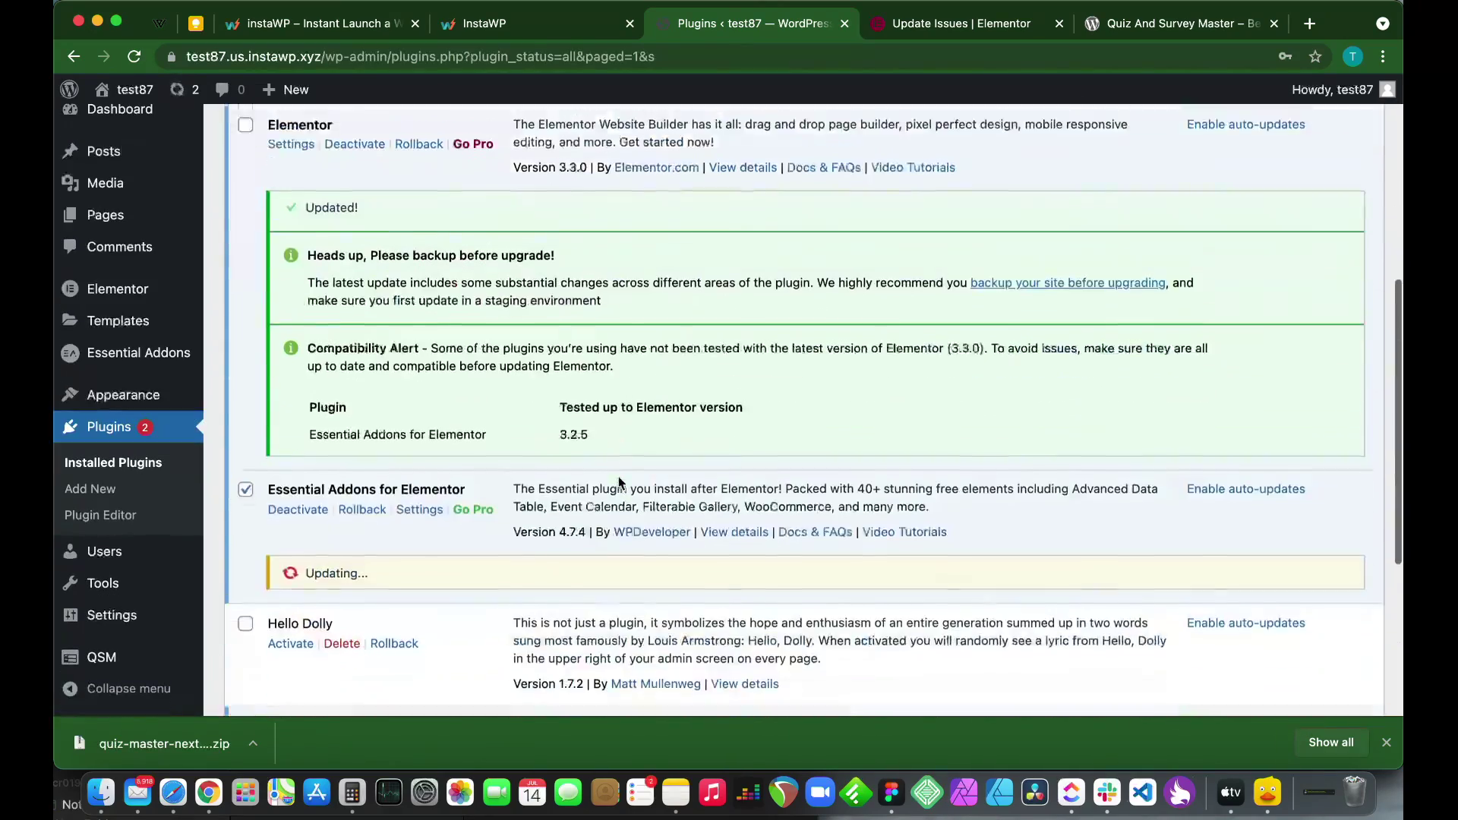
{"action": "scroll", "coordinate": [618, 479], "scroll_direction": "down", "scroll_amount": 4}
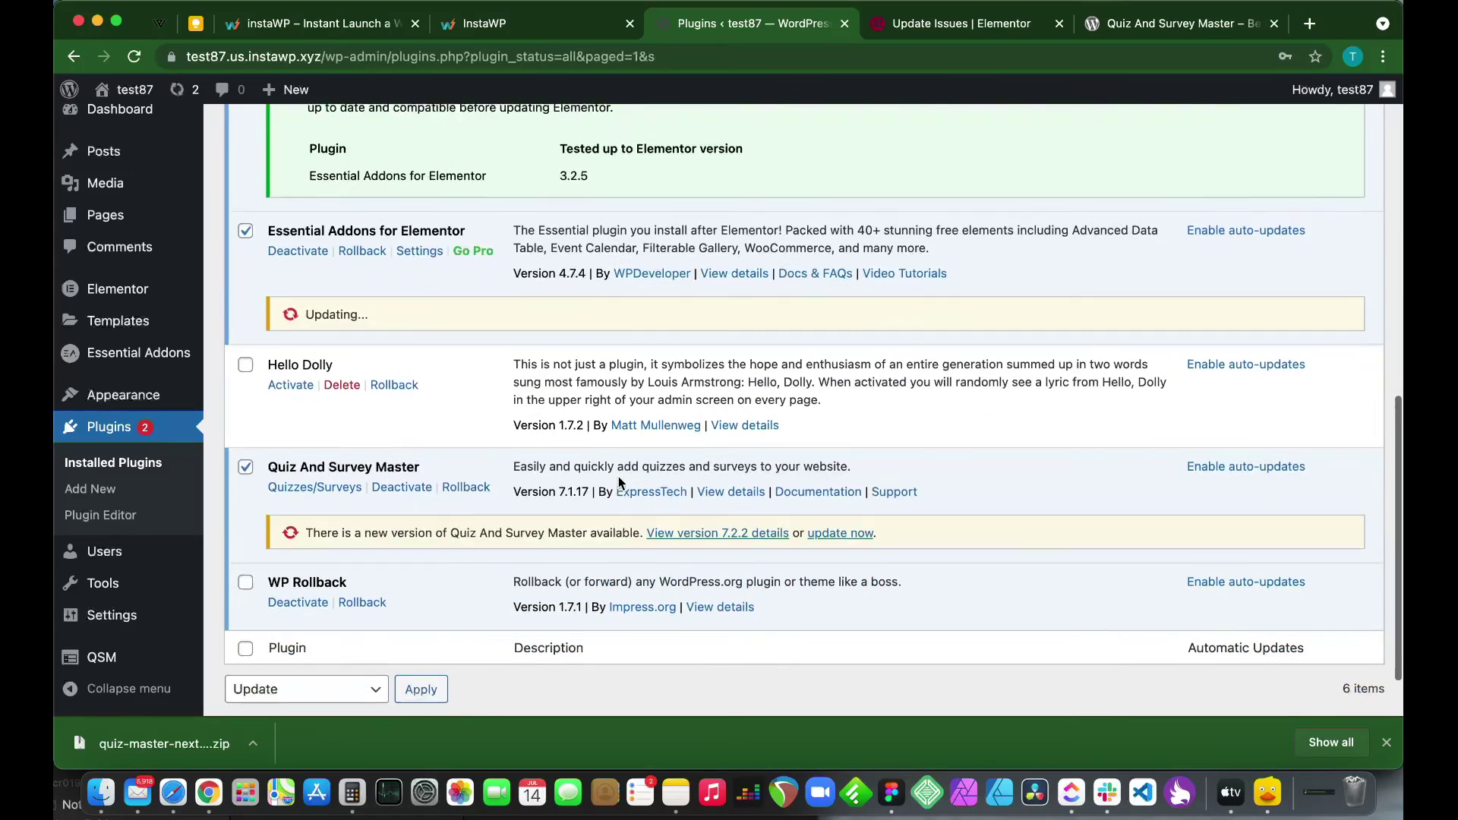
{"action": "scroll", "coordinate": [618, 476], "scroll_direction": "down", "scroll_amount": 1}
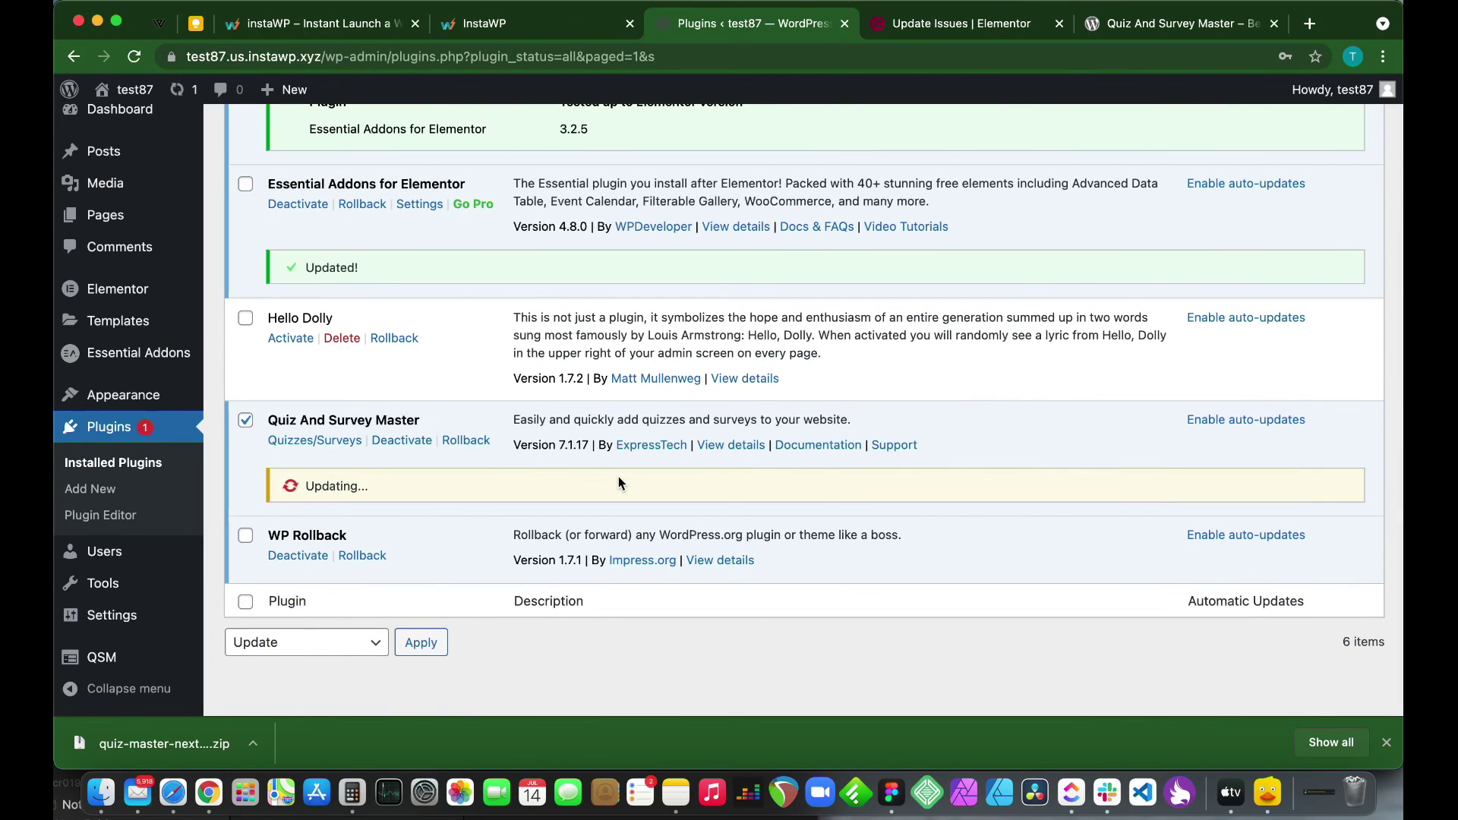